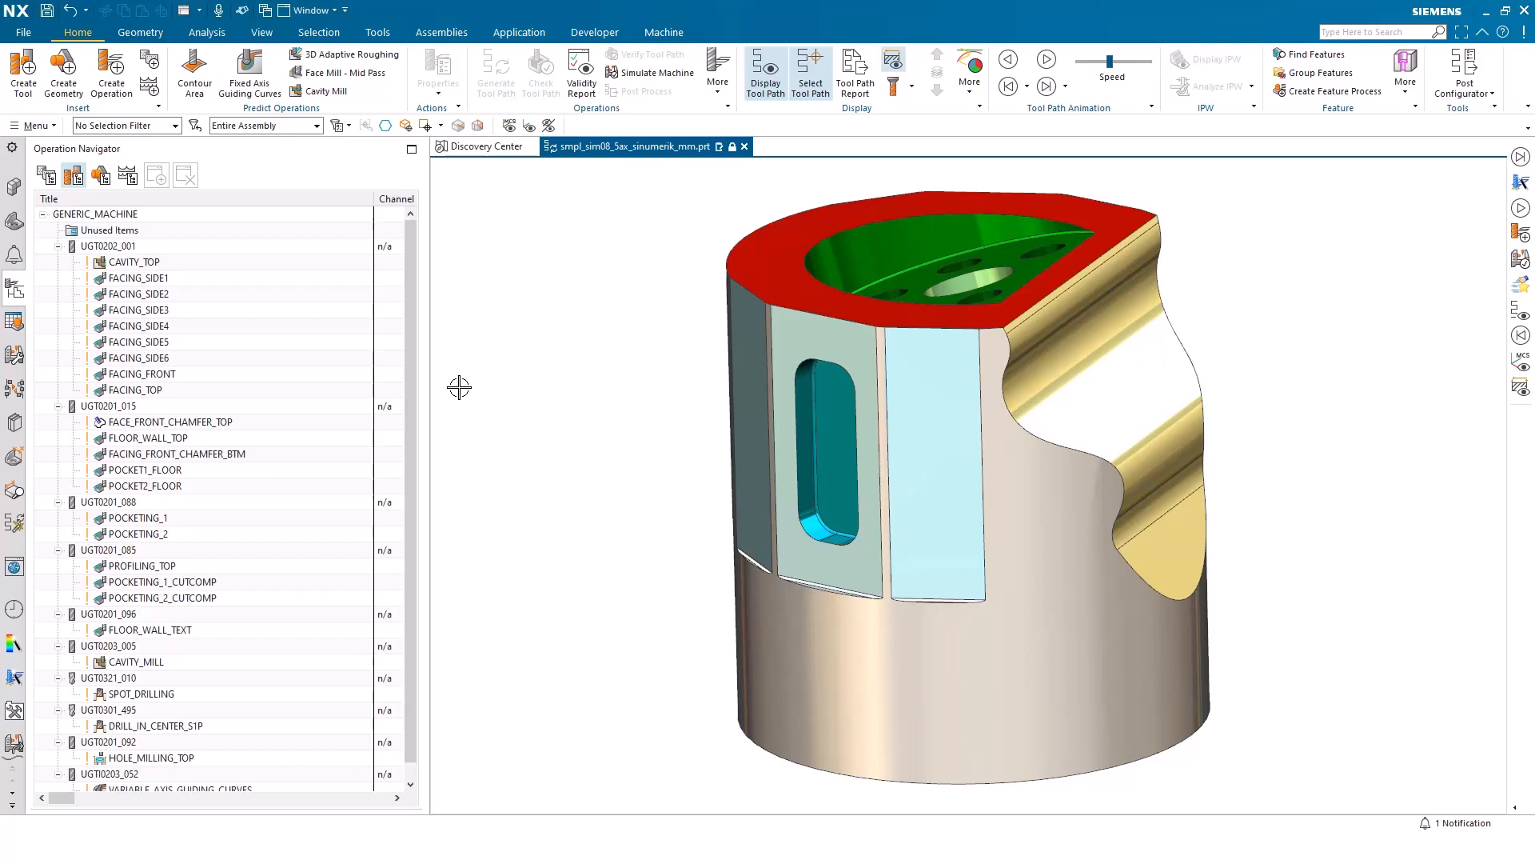
Retrieve the sim01_mill_3ax_fanuc machine from the MILL library class to replace GENERIC_MACHINE
double_click(109, 214)
key("Escape")
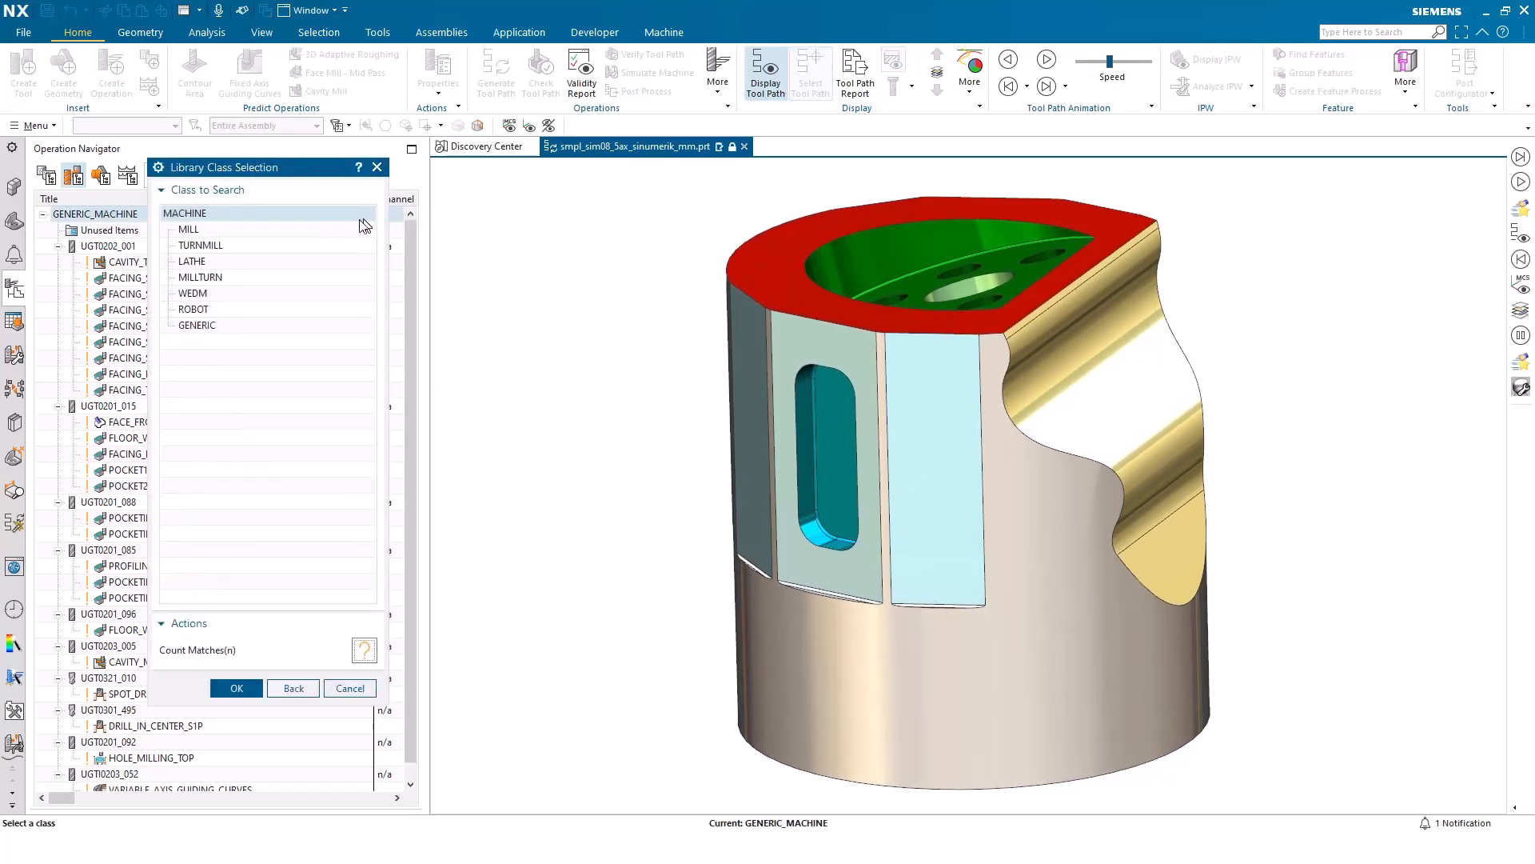
double_click(363, 227)
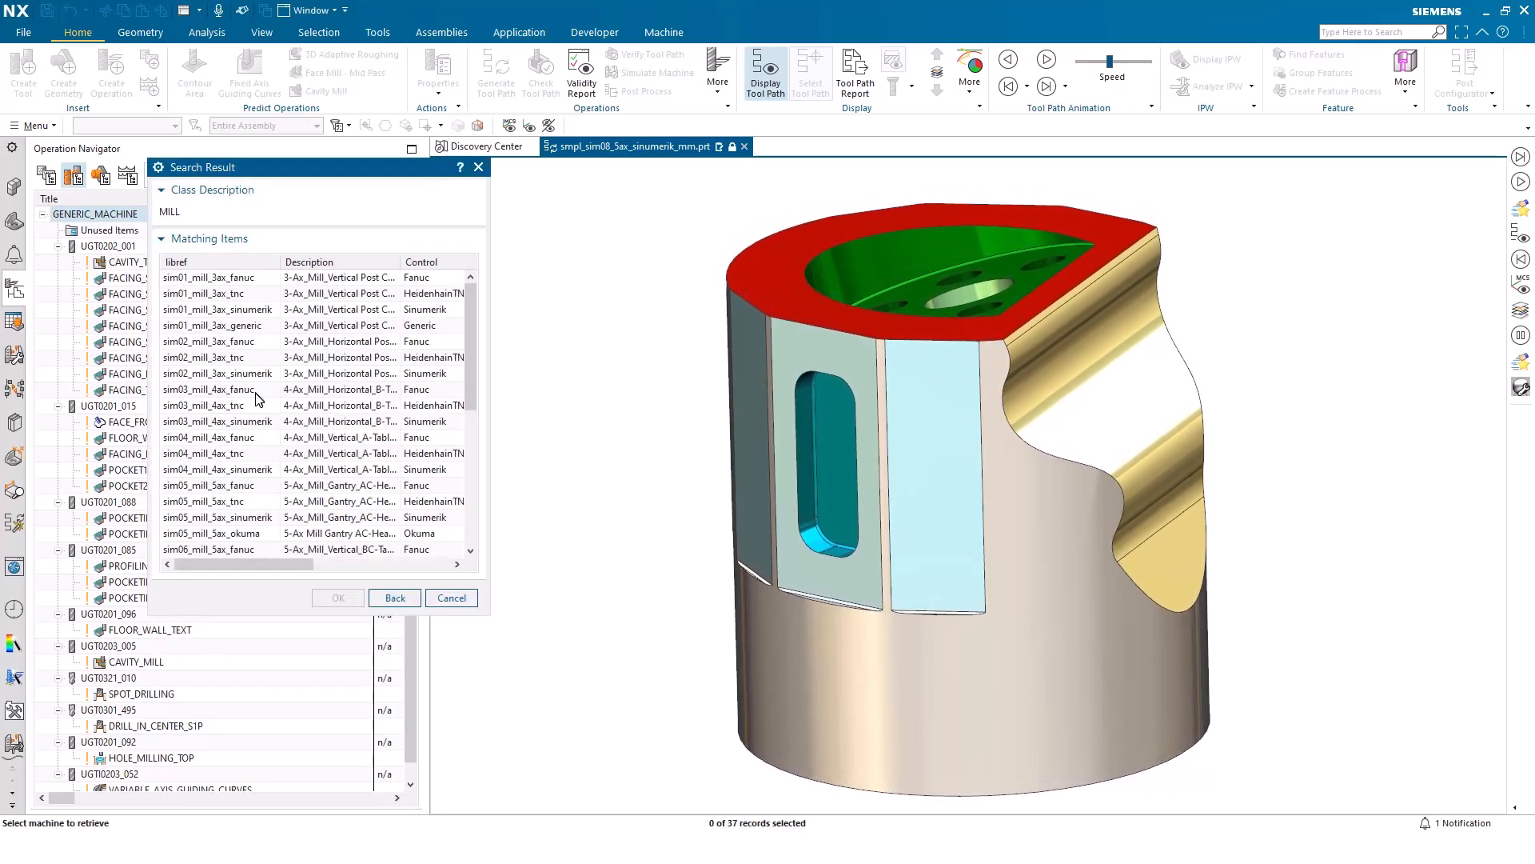
double_click(249, 278)
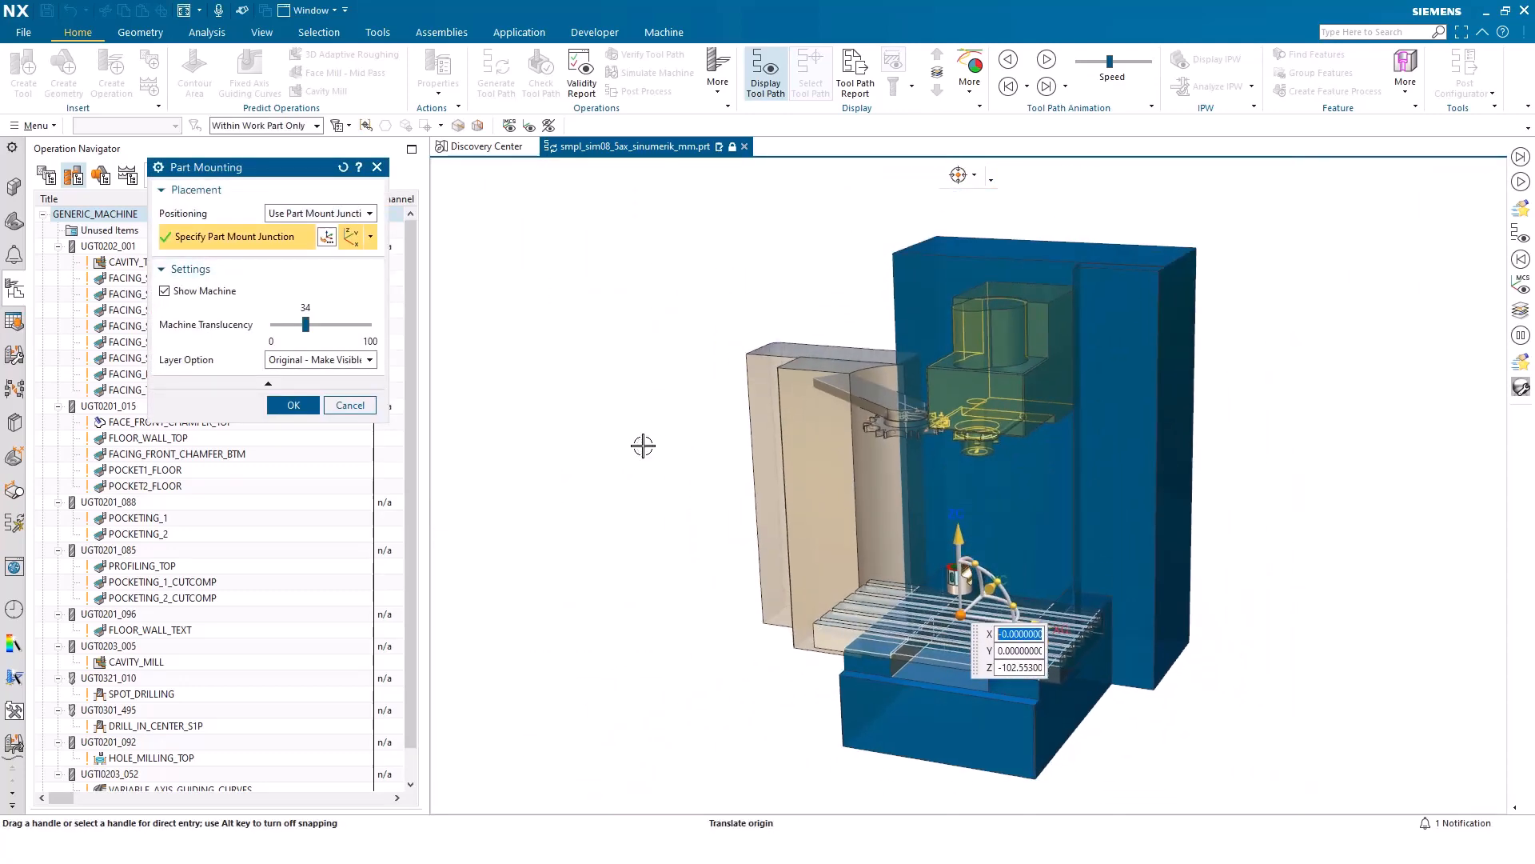
Toggle the machine display off and back on, and set the machine translucency to 31
left_click(182, 292)
left_click(182, 292)
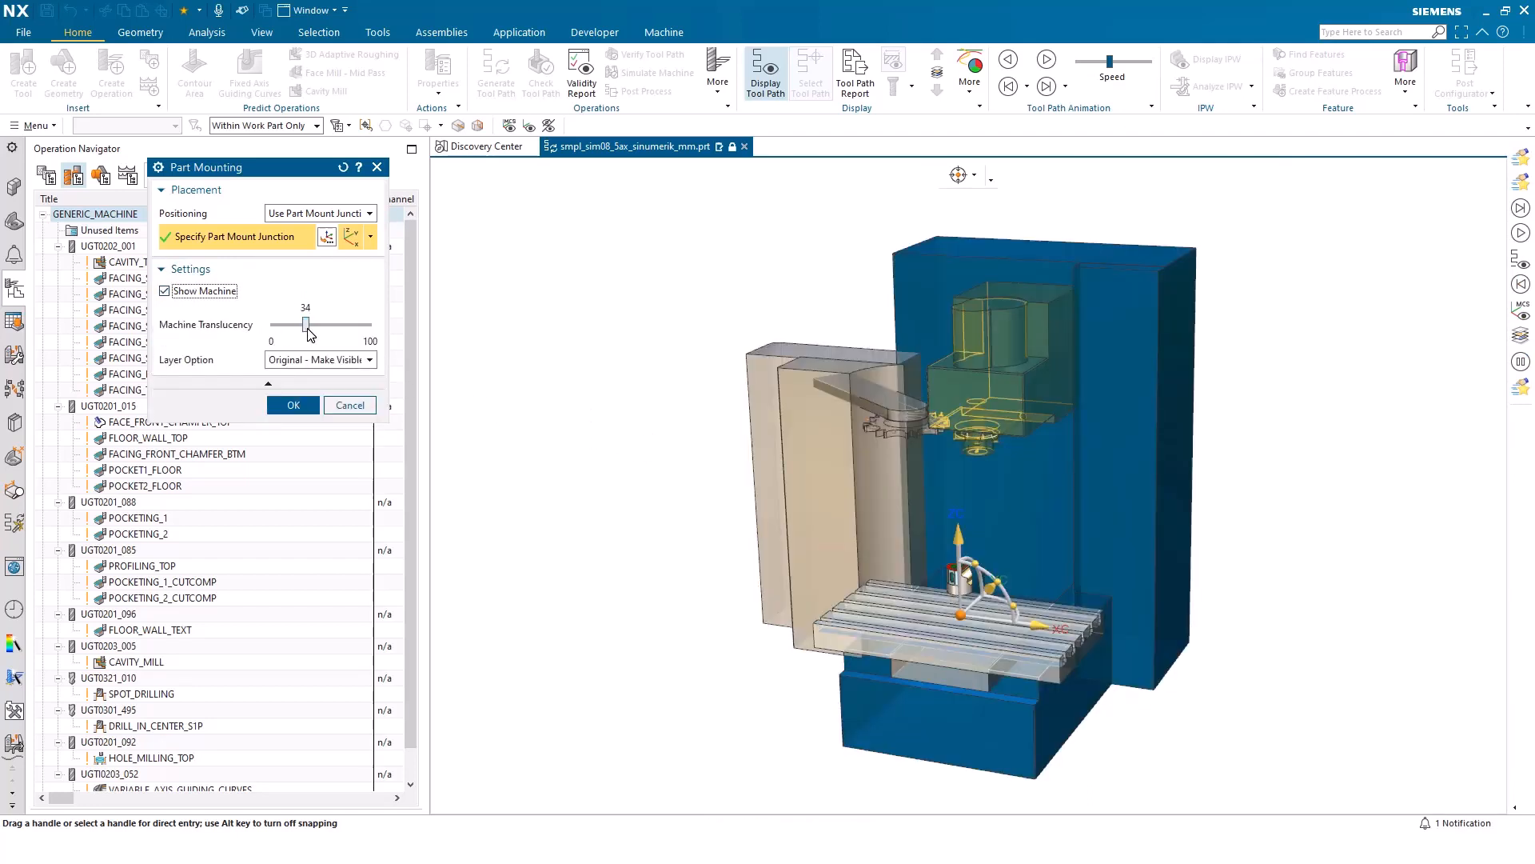
mouse_move(308, 328)
left_mouse_down()
mouse_move(342, 331)
mouse_move(293, 339)
mouse_move(303, 326)
left_mouse_up()
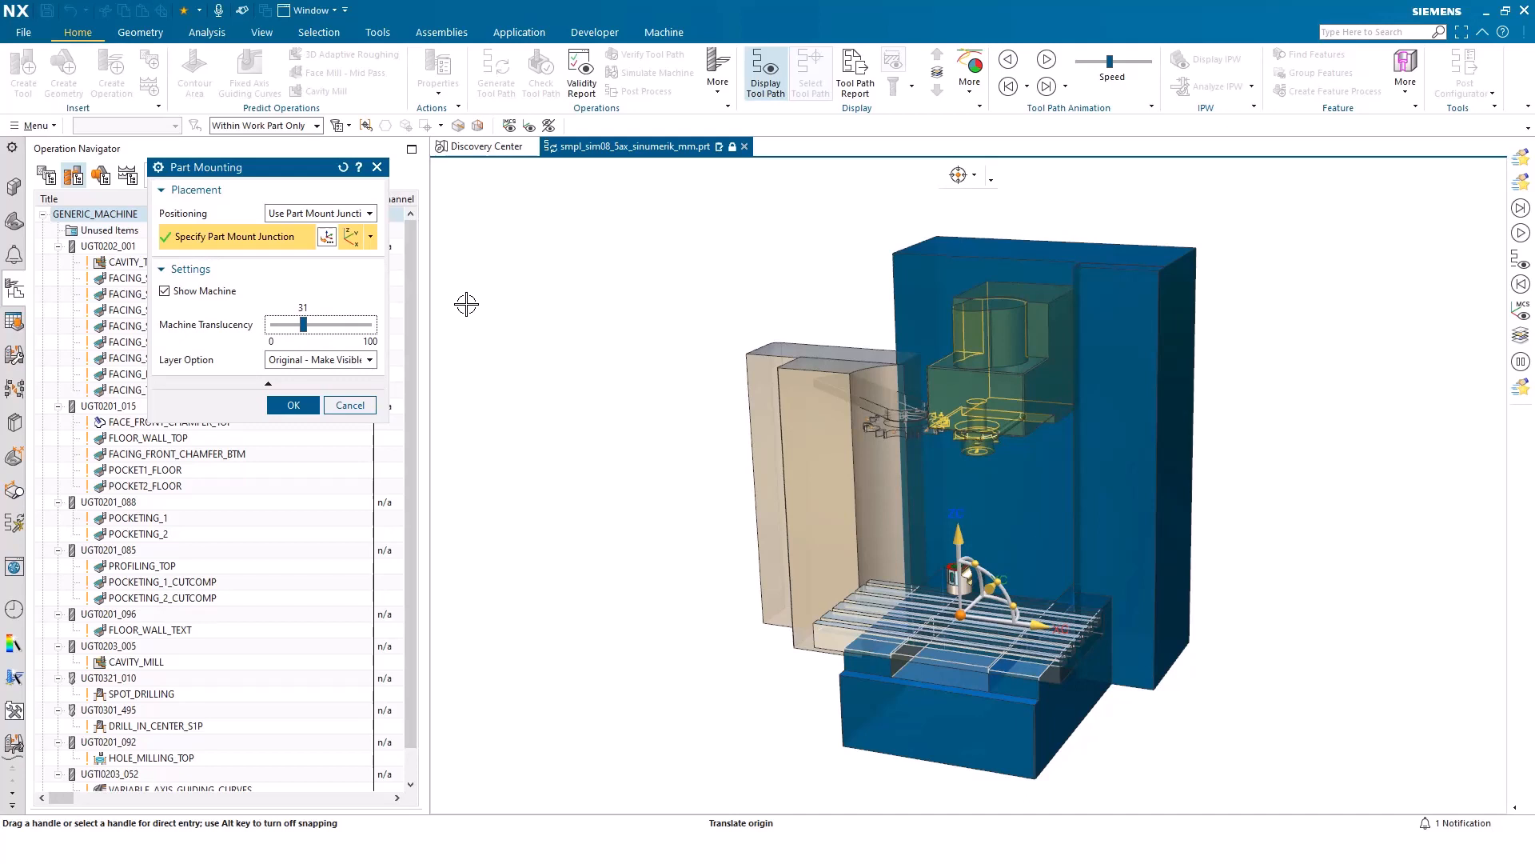
Set the part mounting to Position Part on Machine with the reference point On Bounding Cylinder
left_click(309, 214)
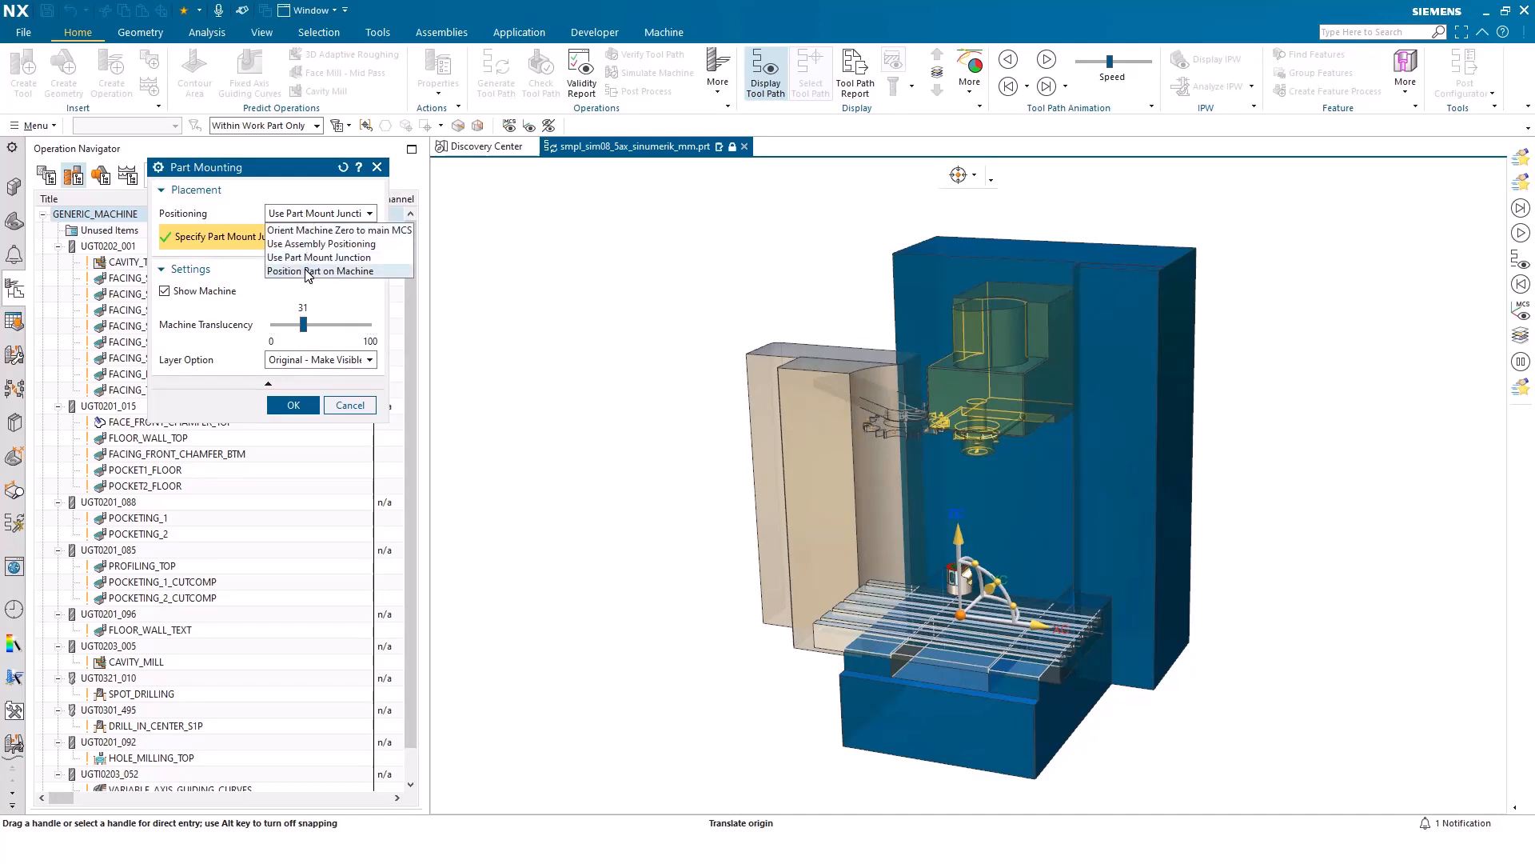
left_click(308, 271)
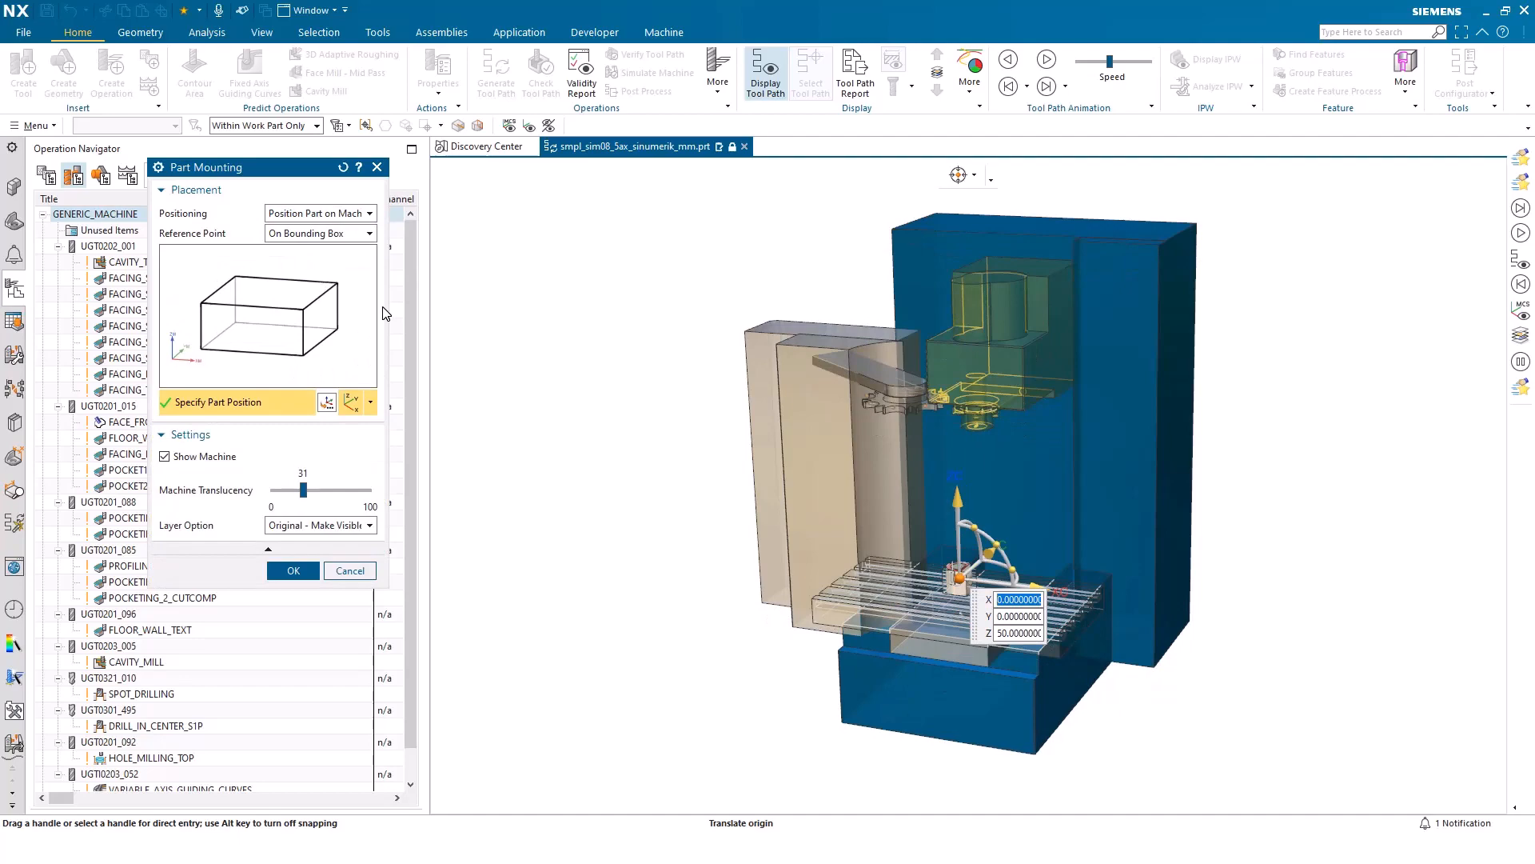
scroll(618, 437, "up", 8)
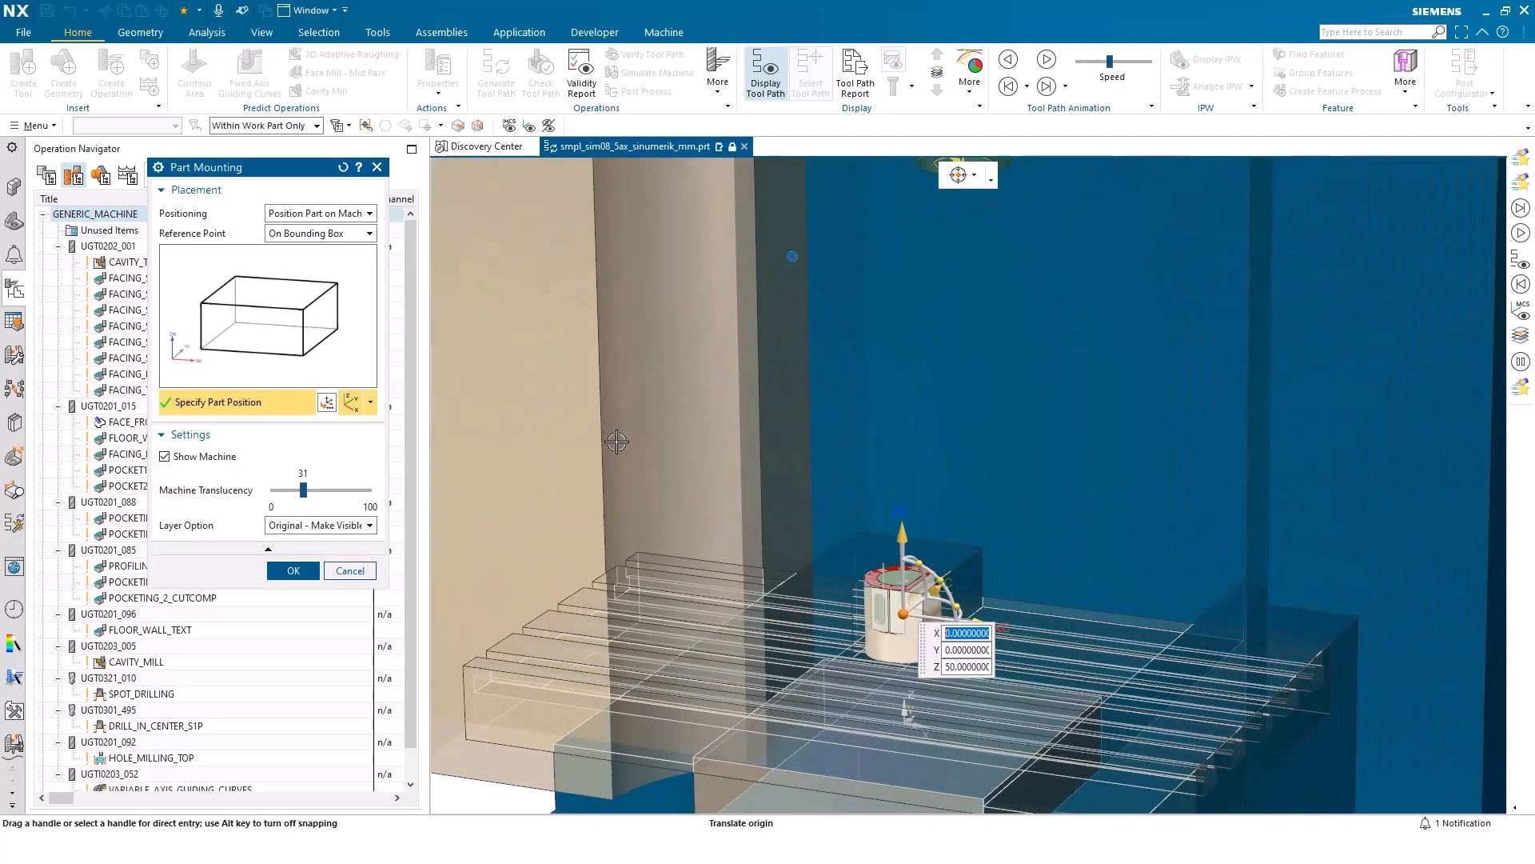
scroll(616, 442, "up", 4)
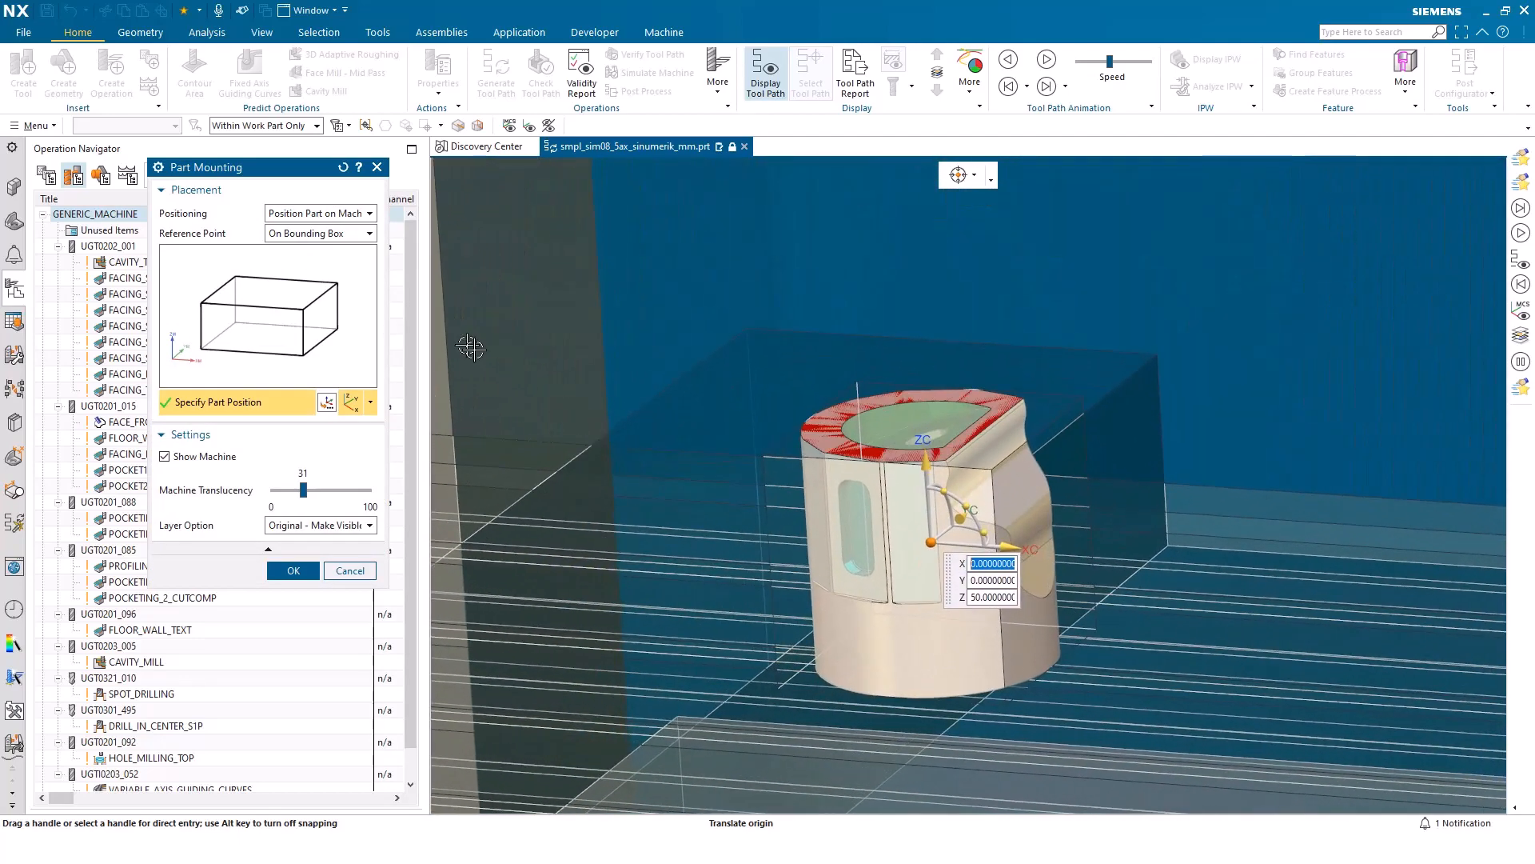
left_click(343, 235)
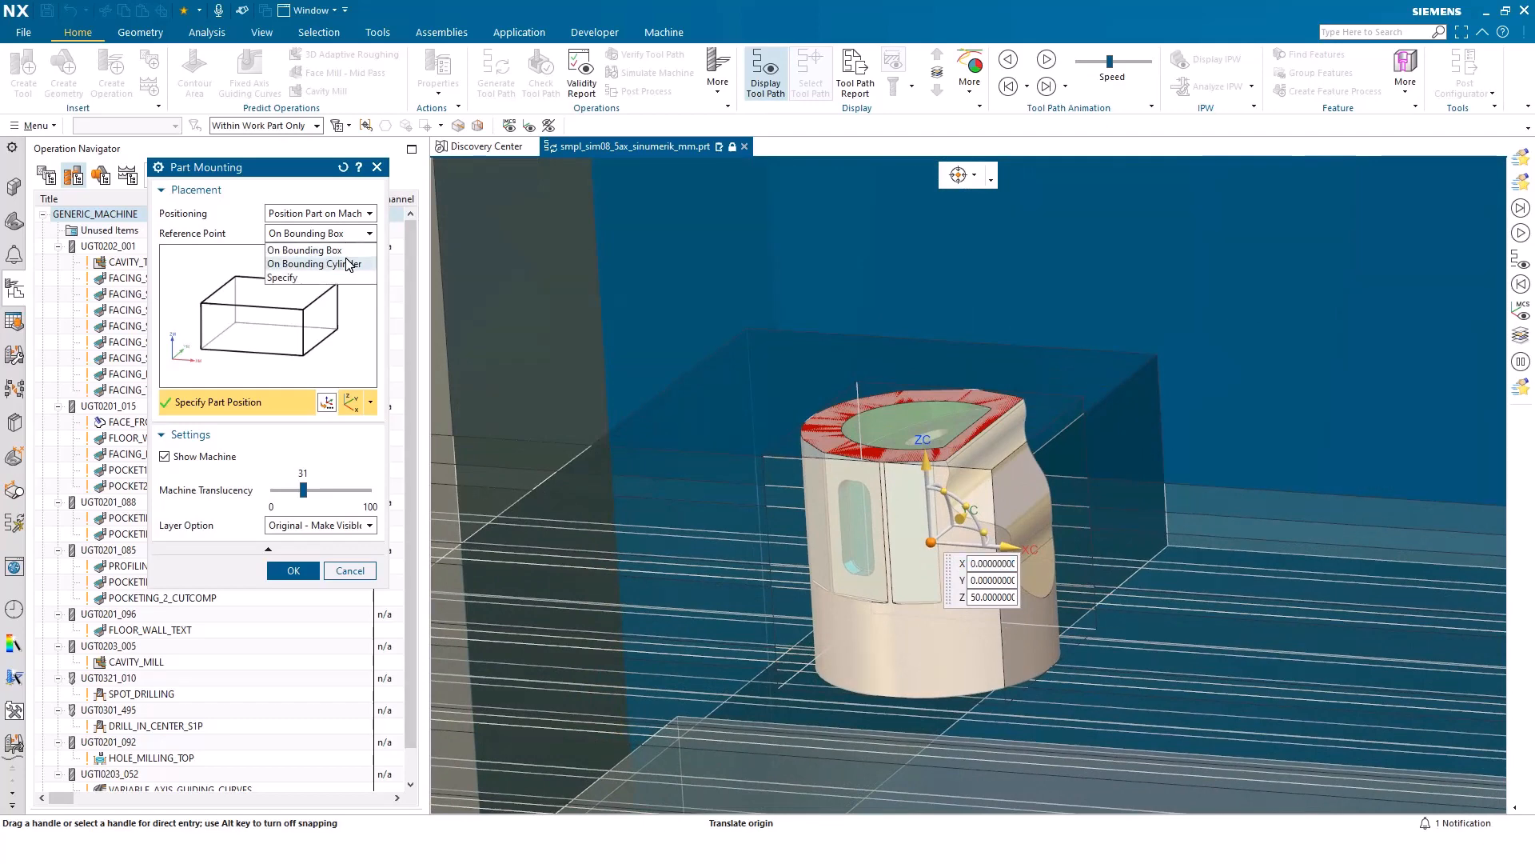
left_click(349, 264)
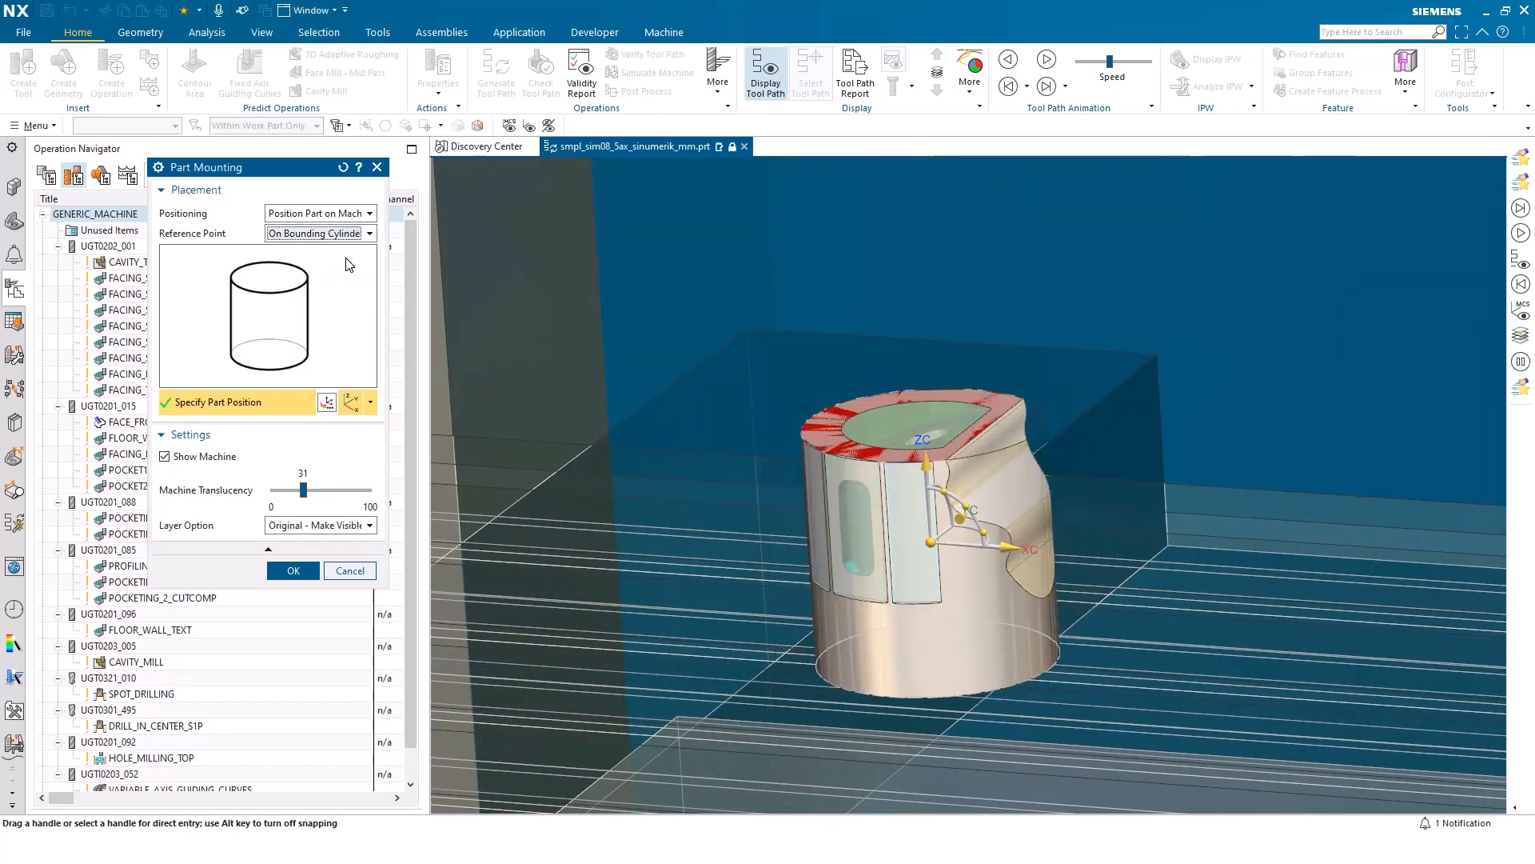
Try the bounding cylinder's top and bottom centres as reference point, ending on the bottom centre
left_click(266, 277)
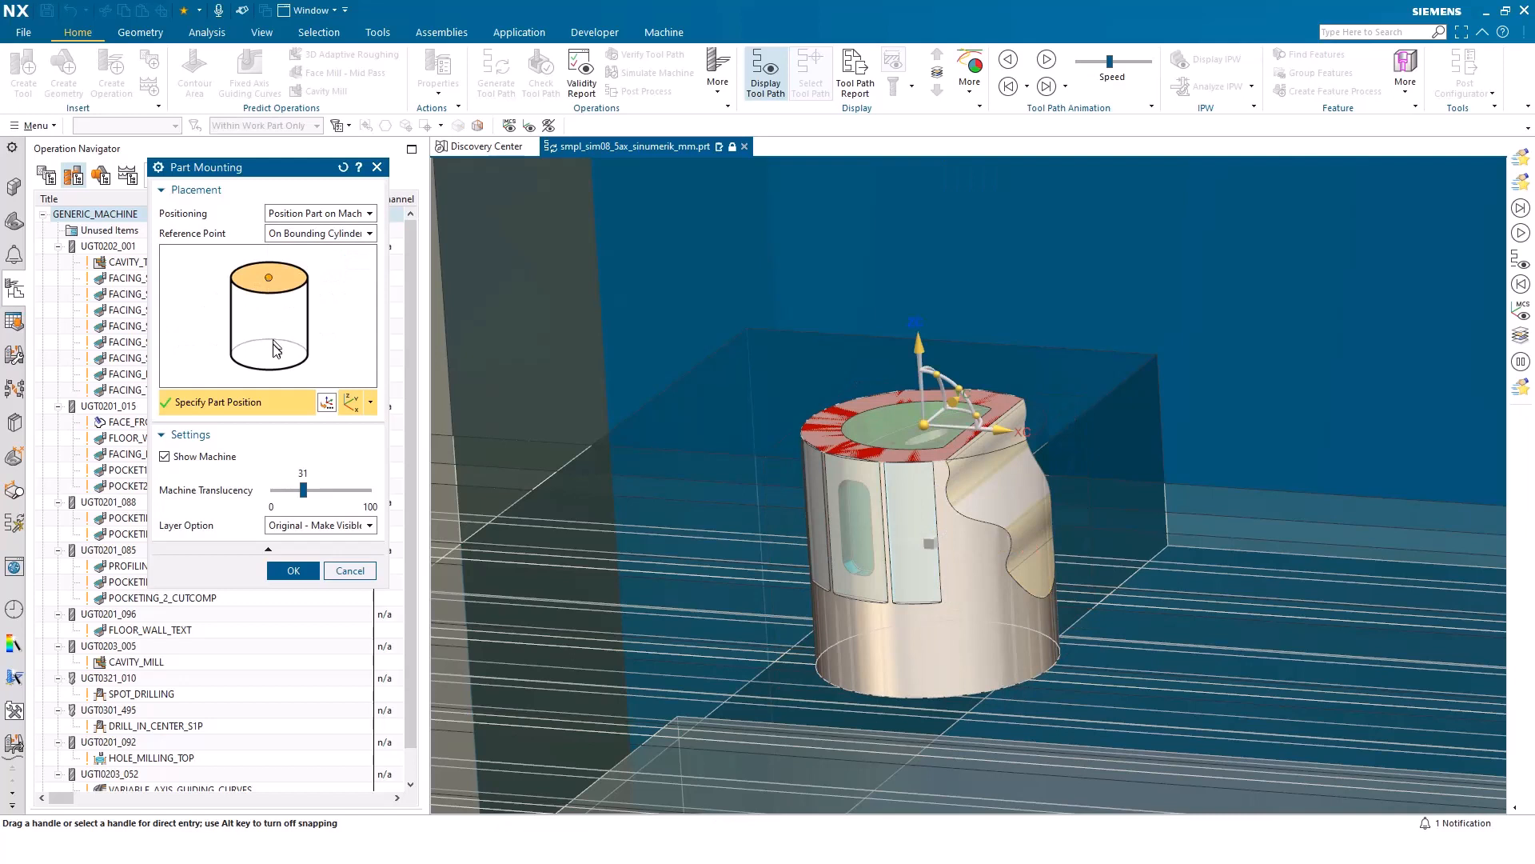
left_click(270, 365)
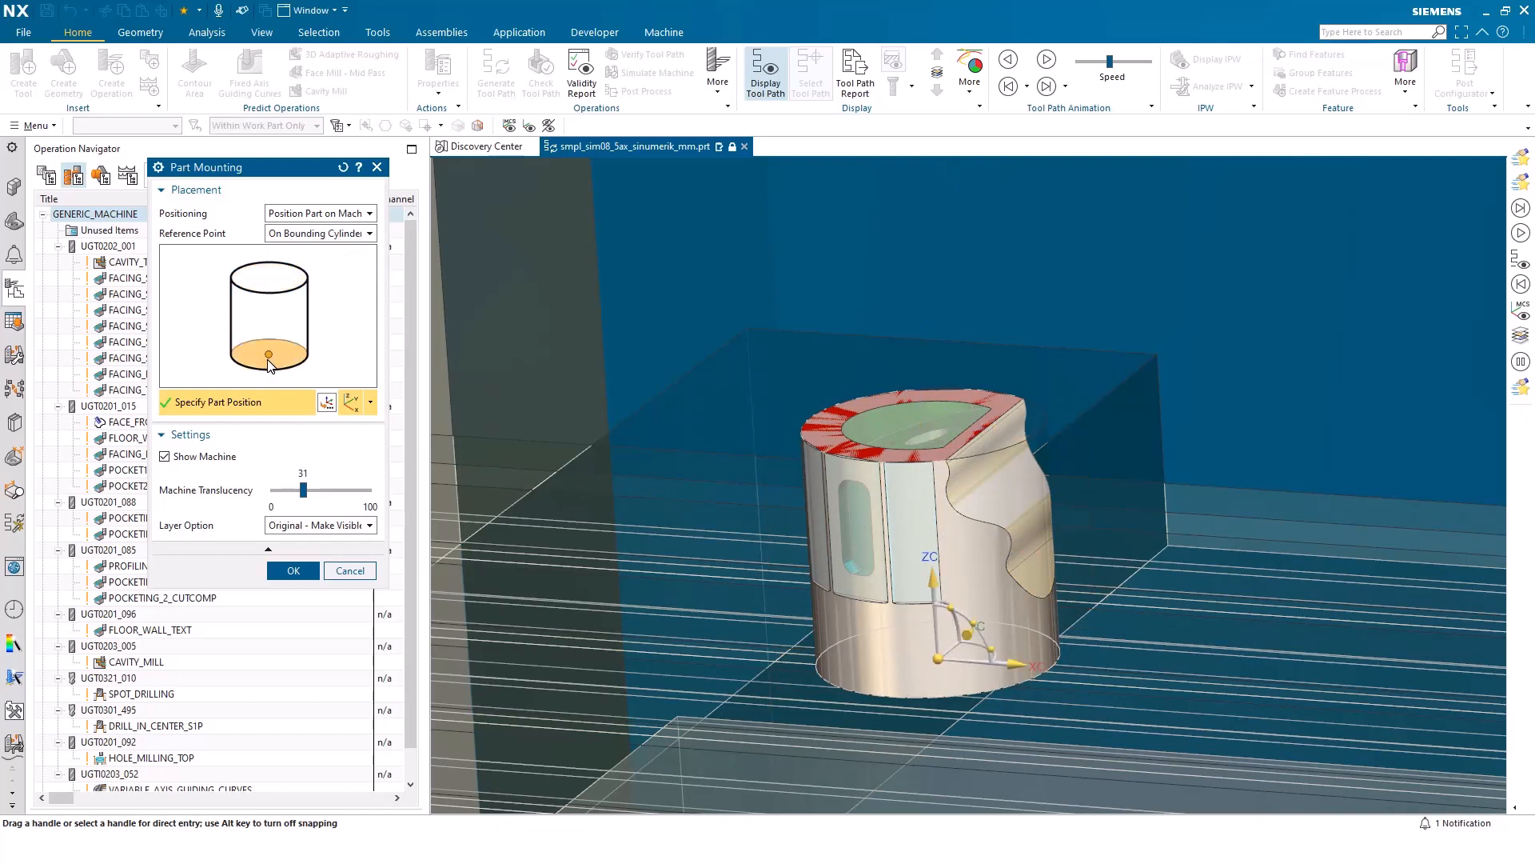
left_click(275, 288)
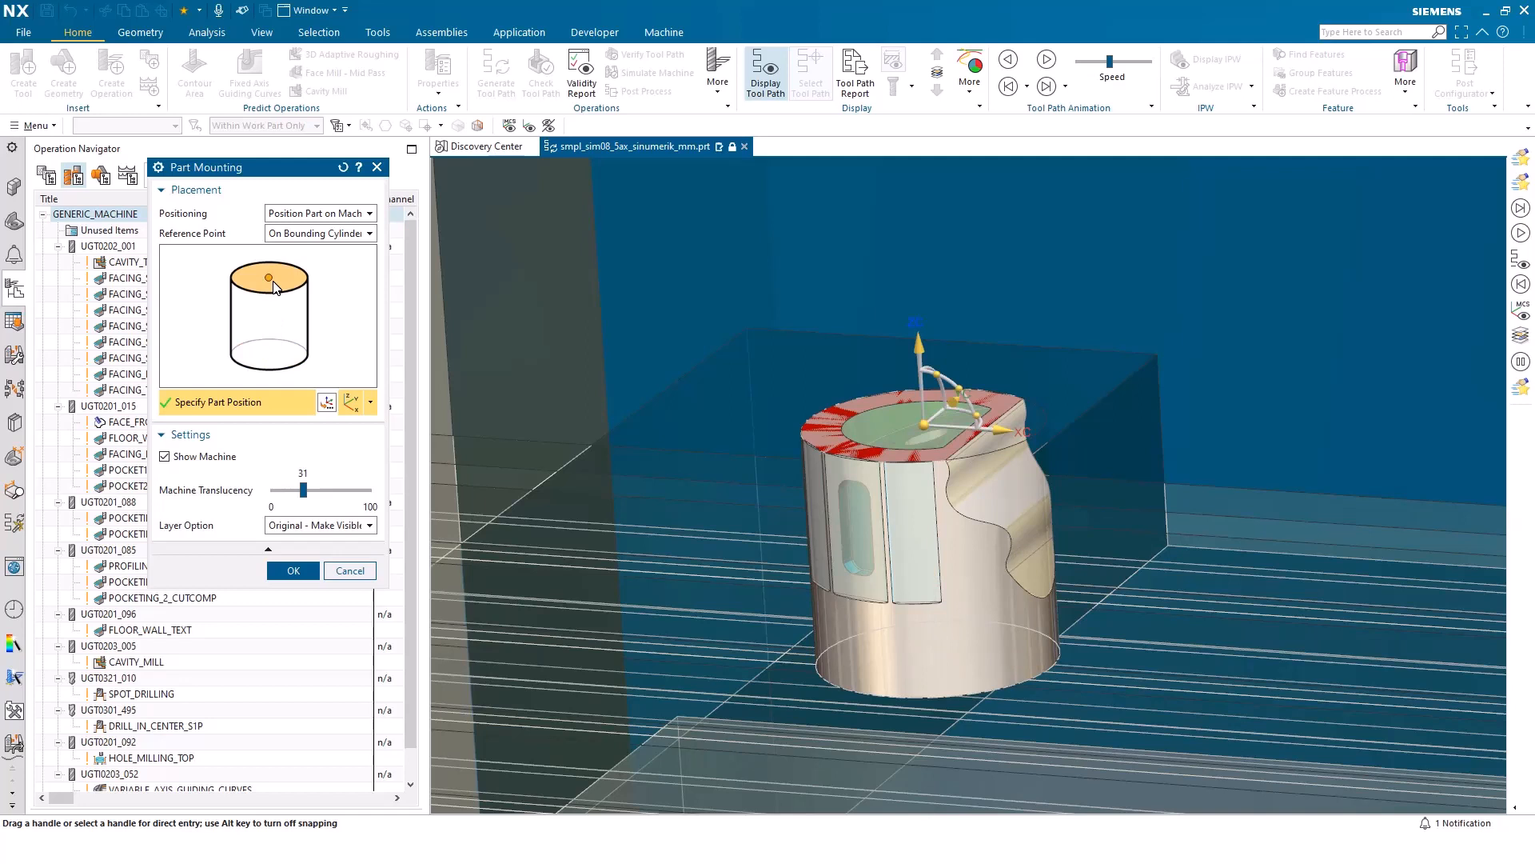
left_click(271, 353)
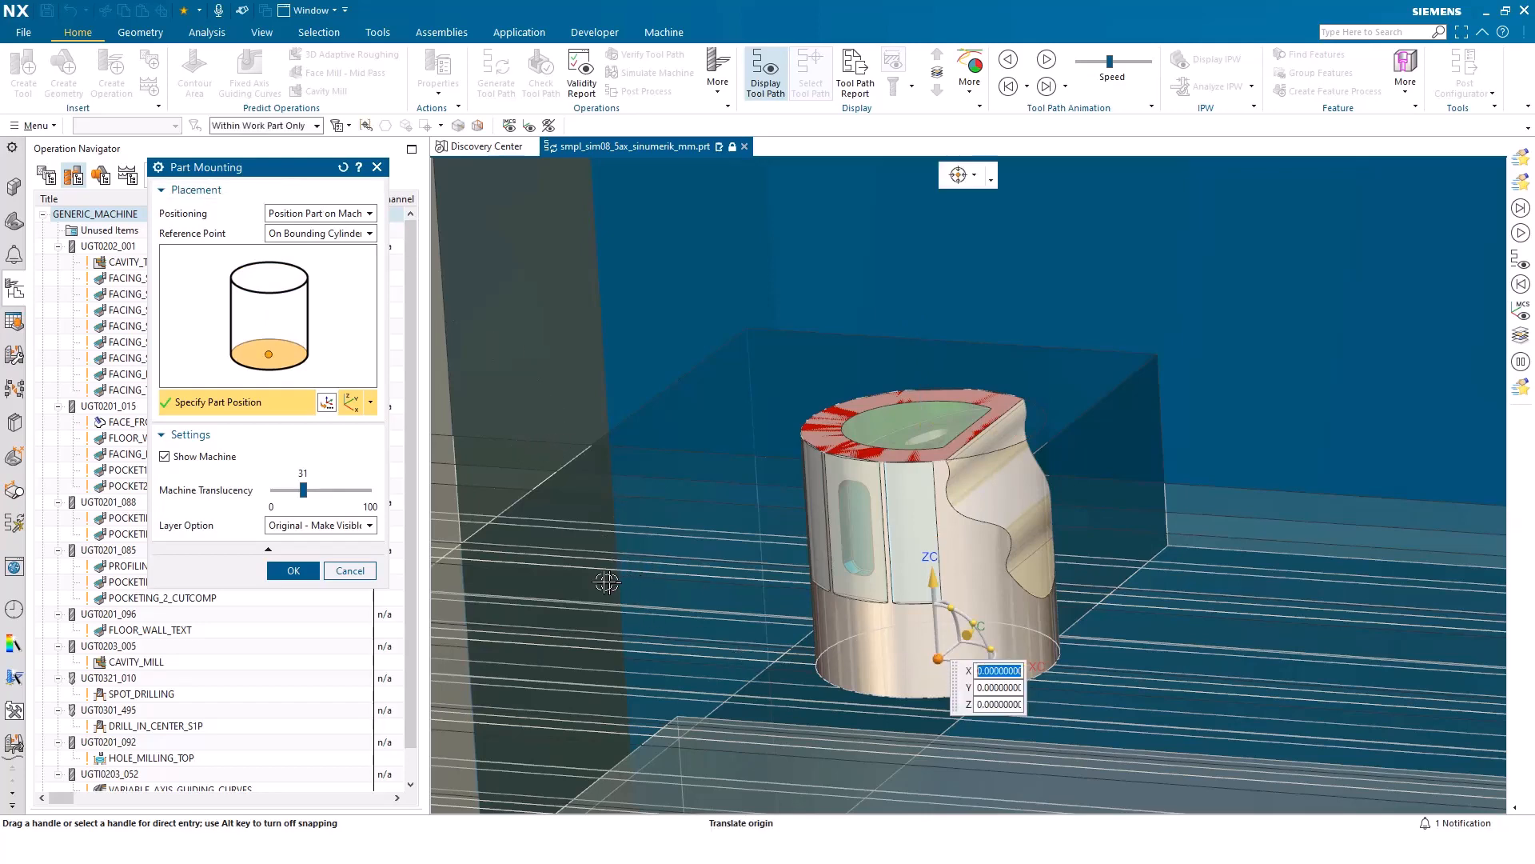
Move the part freely across the machine table and place it at about X -10.6, Y 0, Z 0.2
left_click_drag(938, 658, 603, 581)
scroll(603, 580, "down", 3)
left_click(1087, 654)
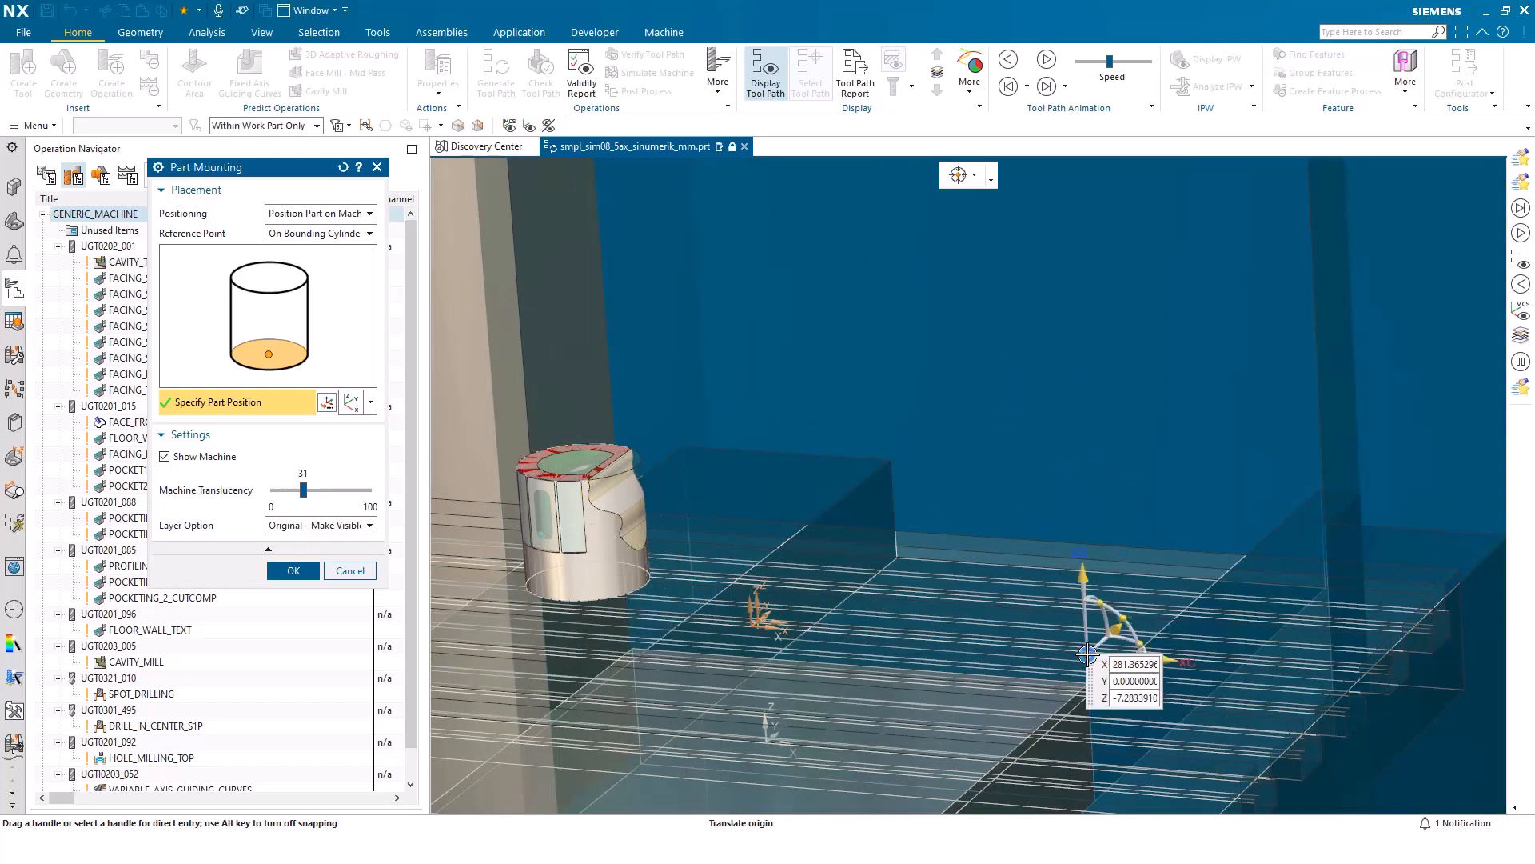
left_click(963, 722)
left_click(756, 620)
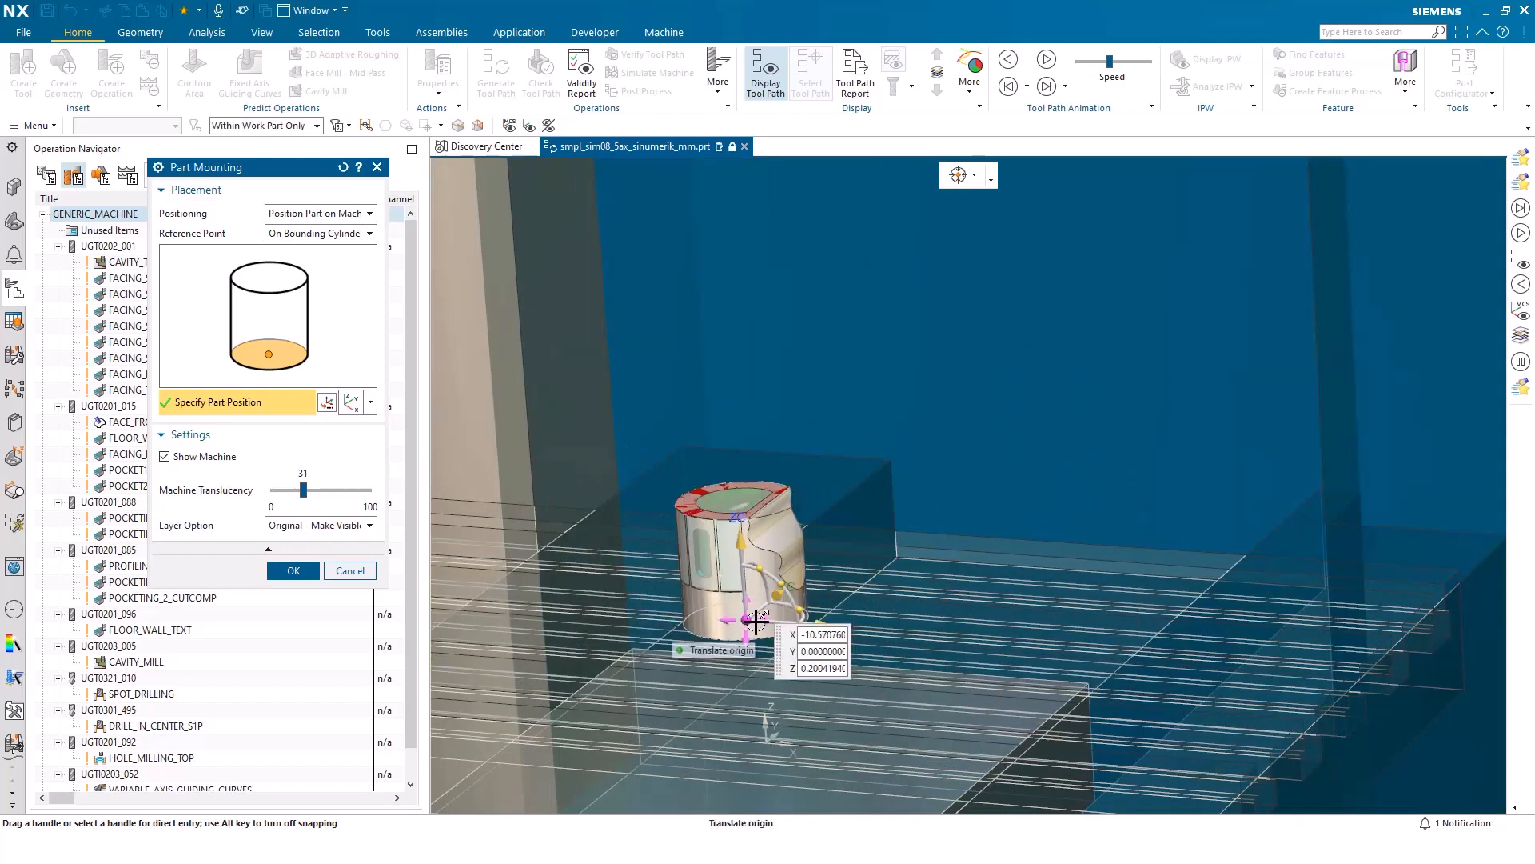
Accept the part mounting, close the information report, and cancel the 3-axis machine retrieval
left_click(293, 570)
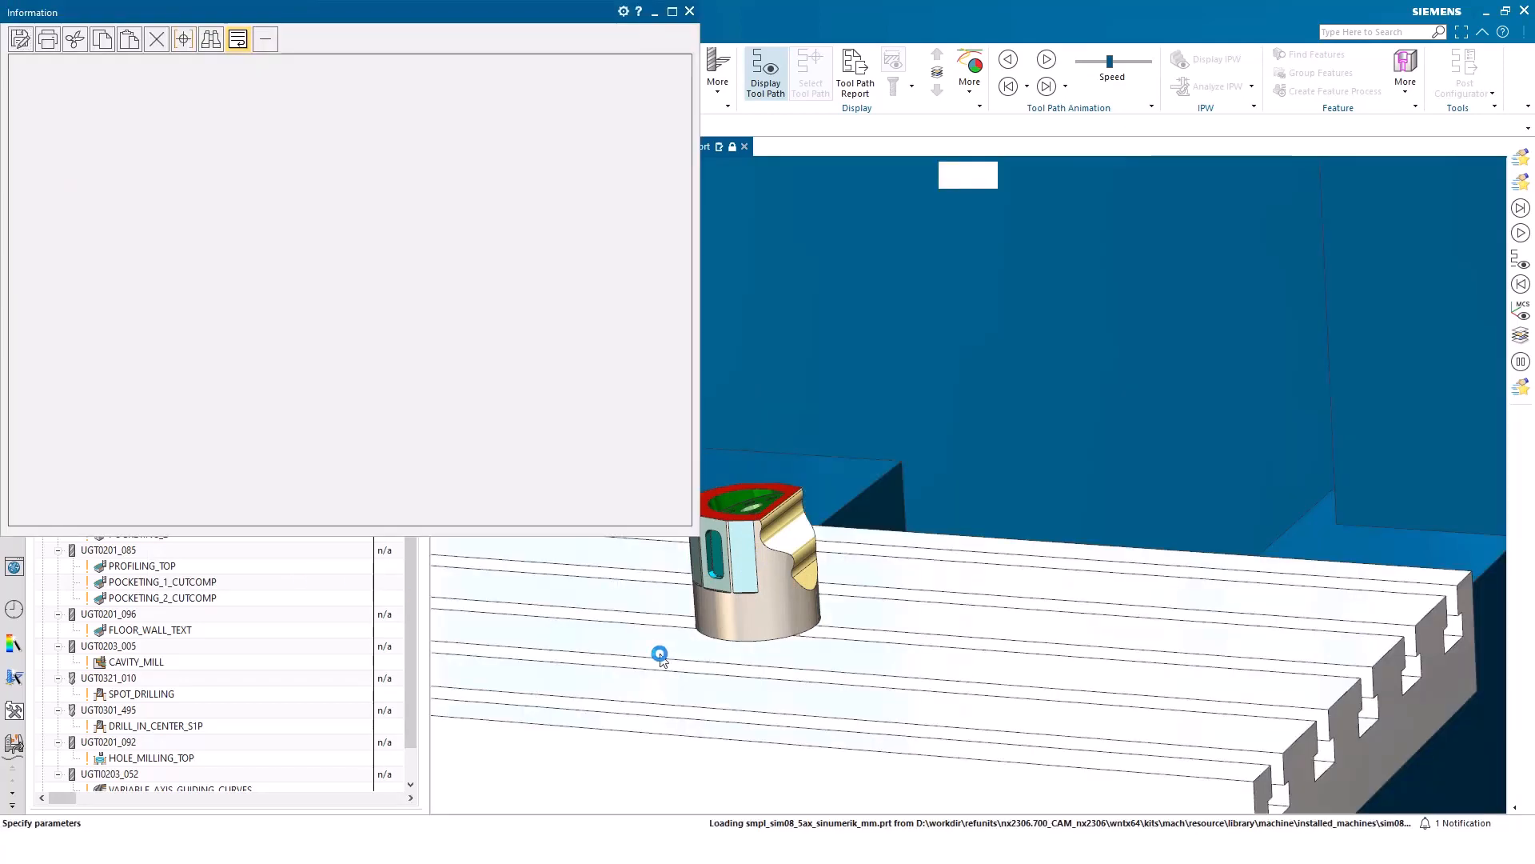
left_click(689, 11)
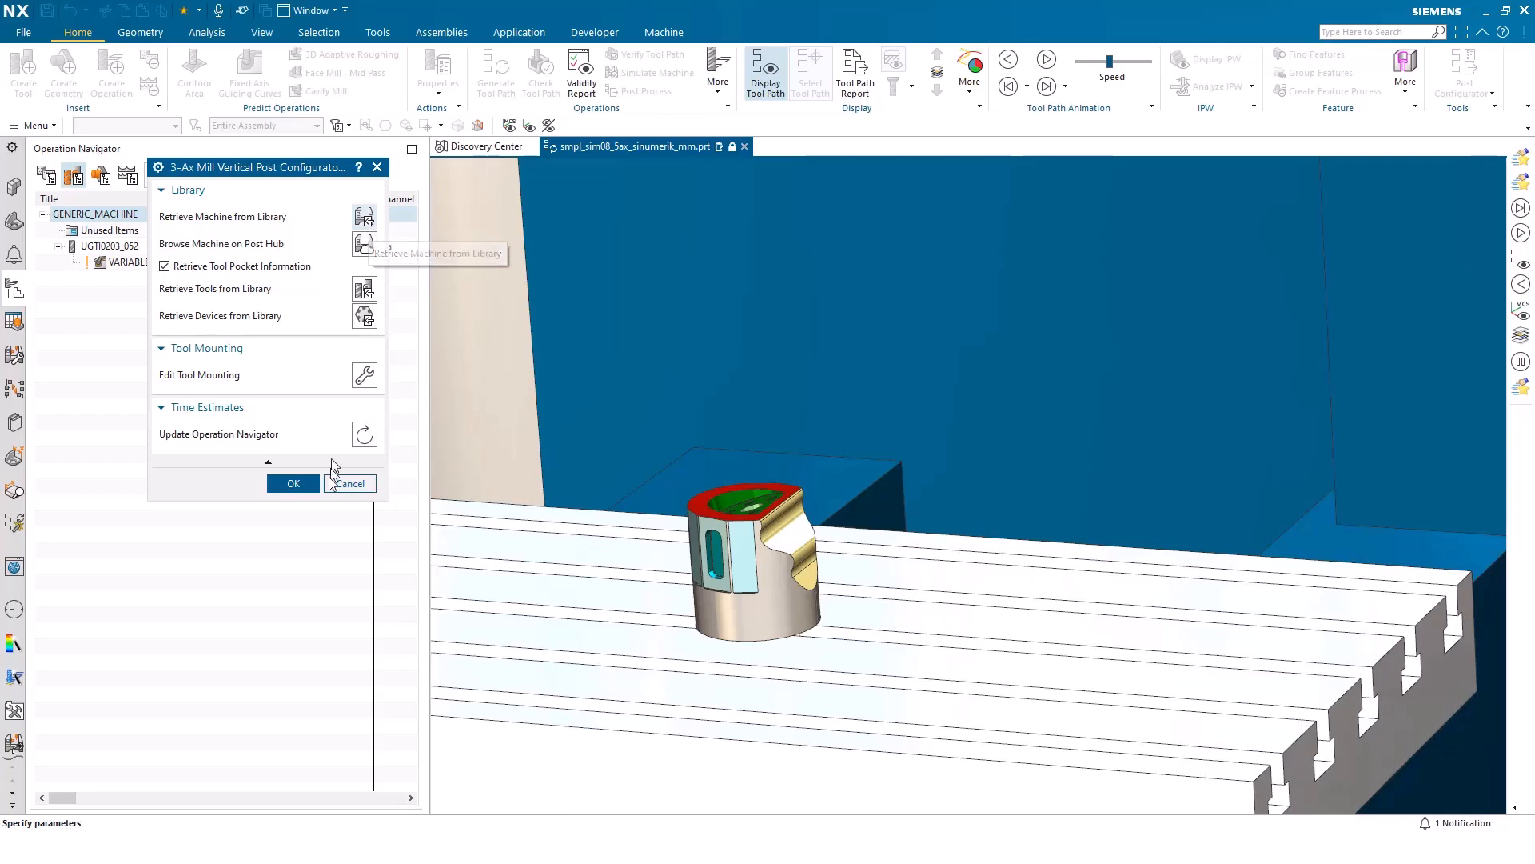
left_click(349, 483)
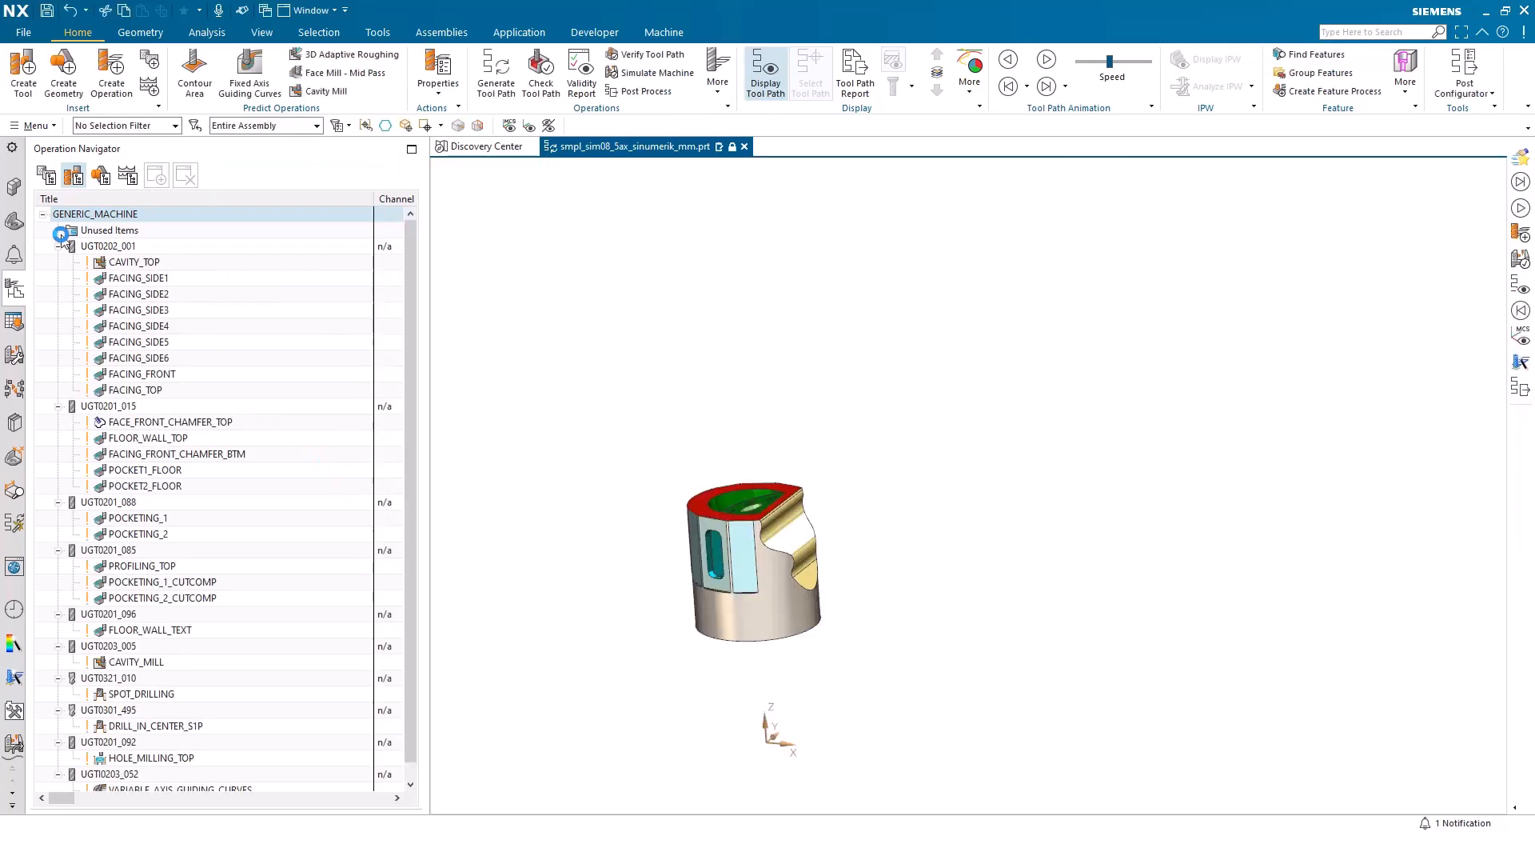
Display the assembly structure and hide all datums in the model
left_click(9, 193)
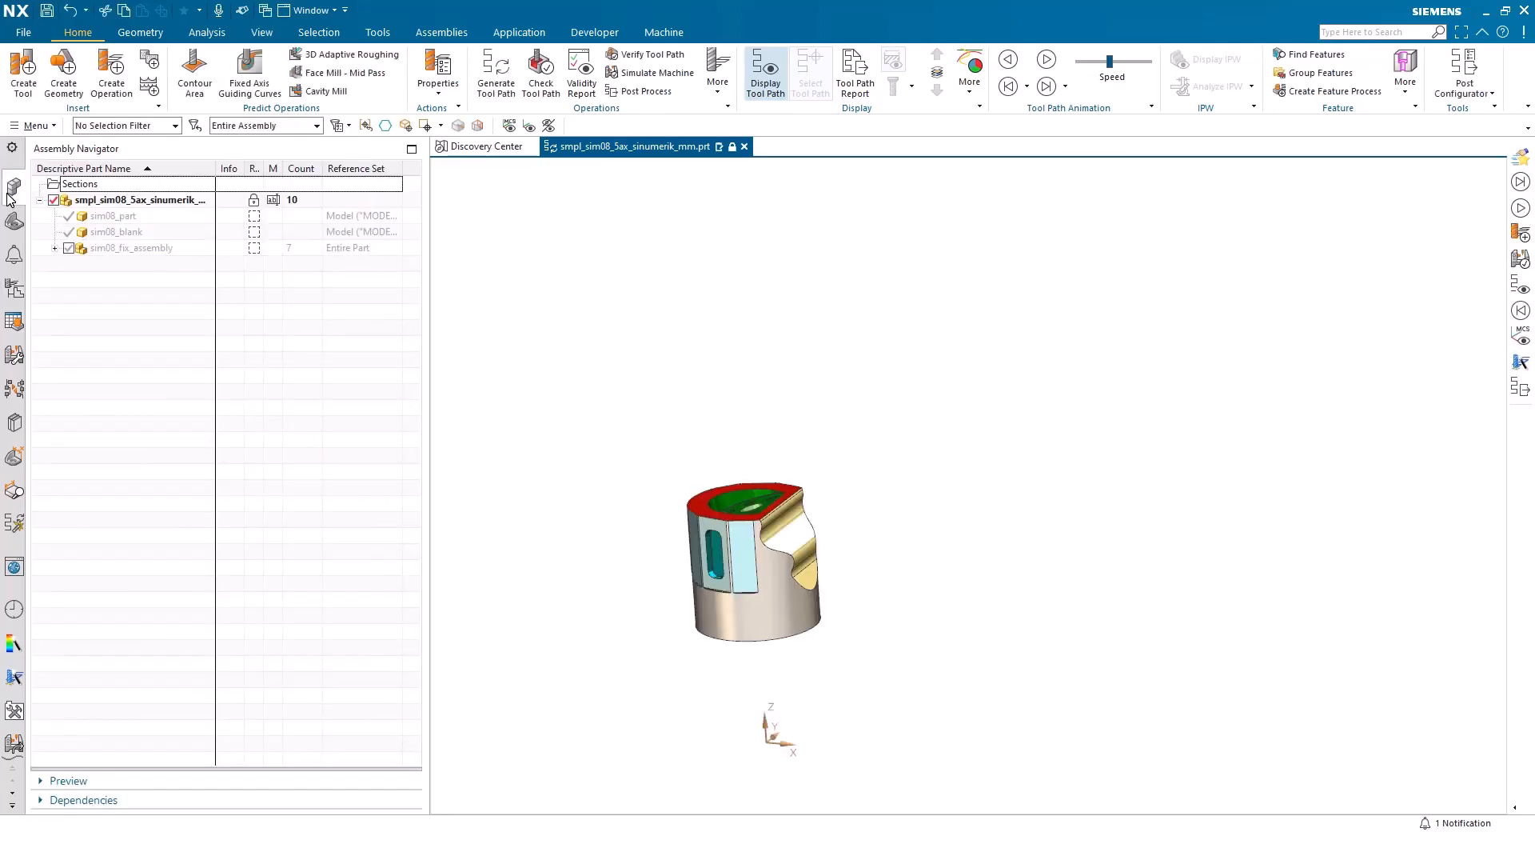
key("ctrl+w")
left_click(382, 320)
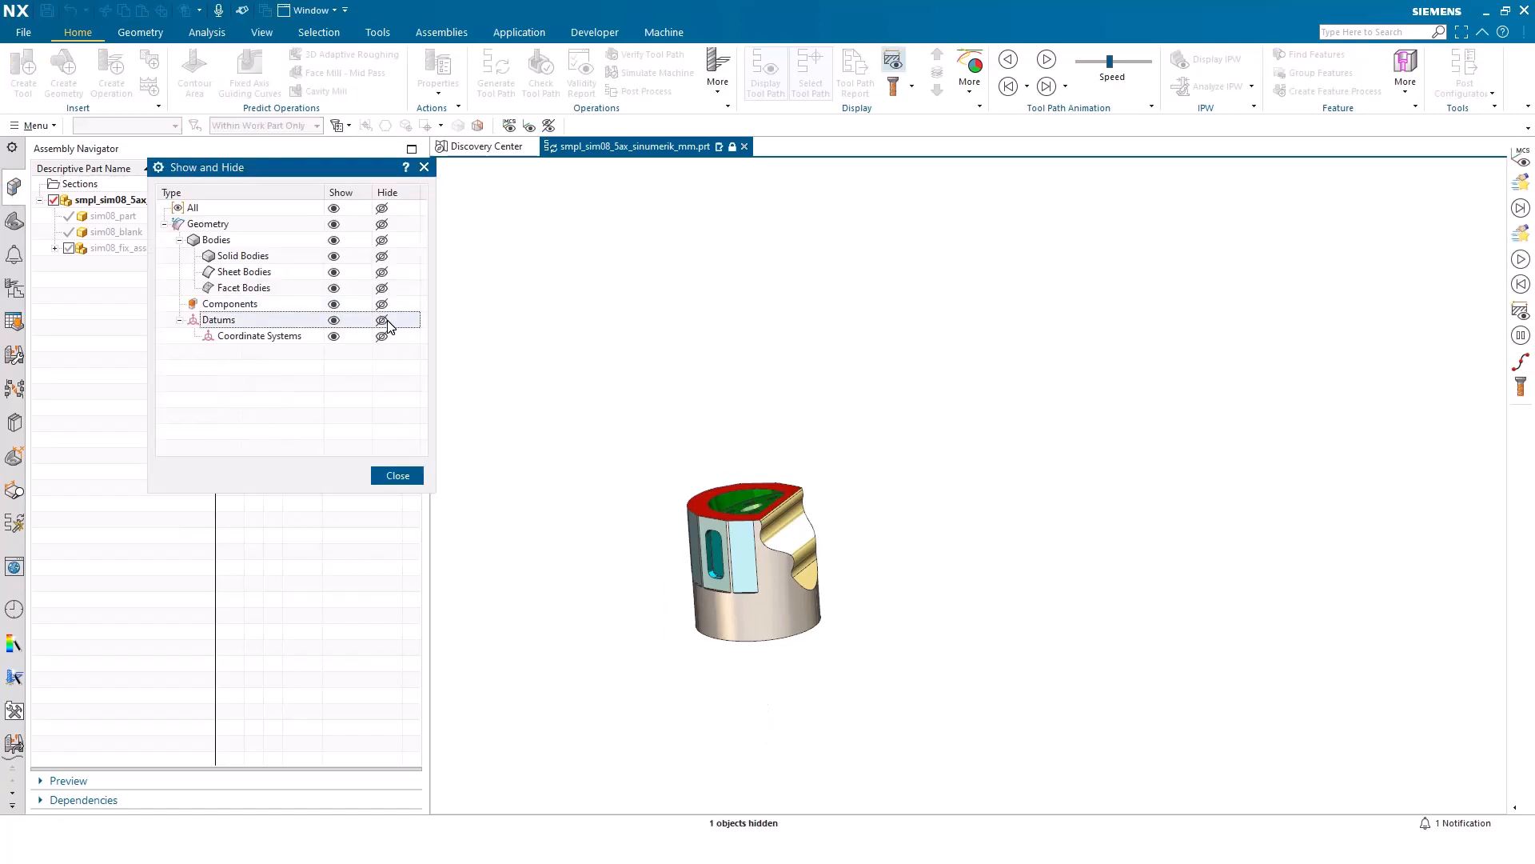
left_click(397, 476)
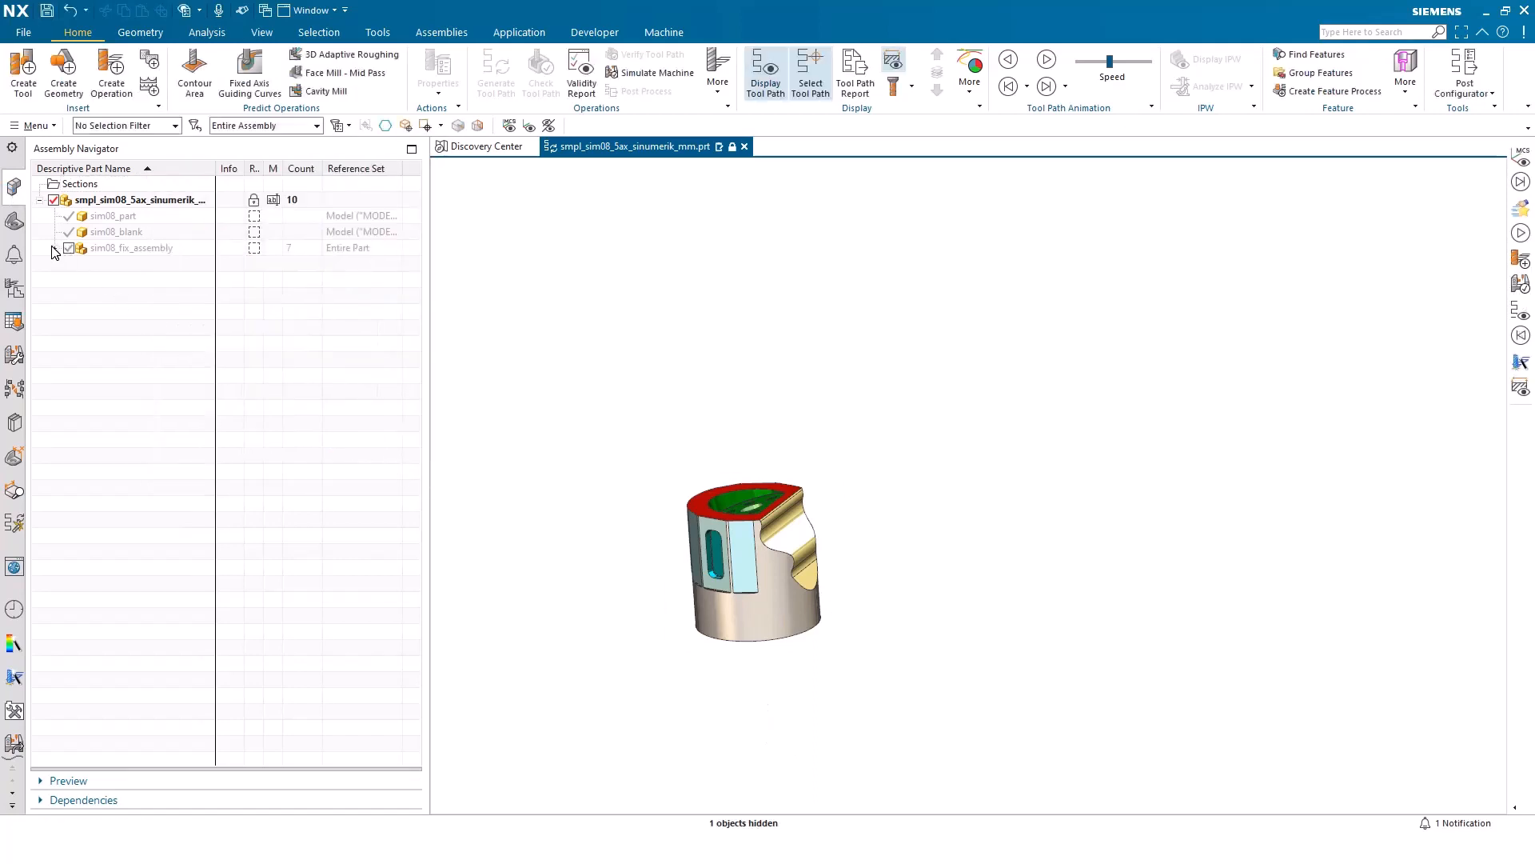
Show the fixture components sim08_fix_chuck_assy and sim08_fix_plate1 beneath the part
left_click(55, 248)
left_click(84, 296)
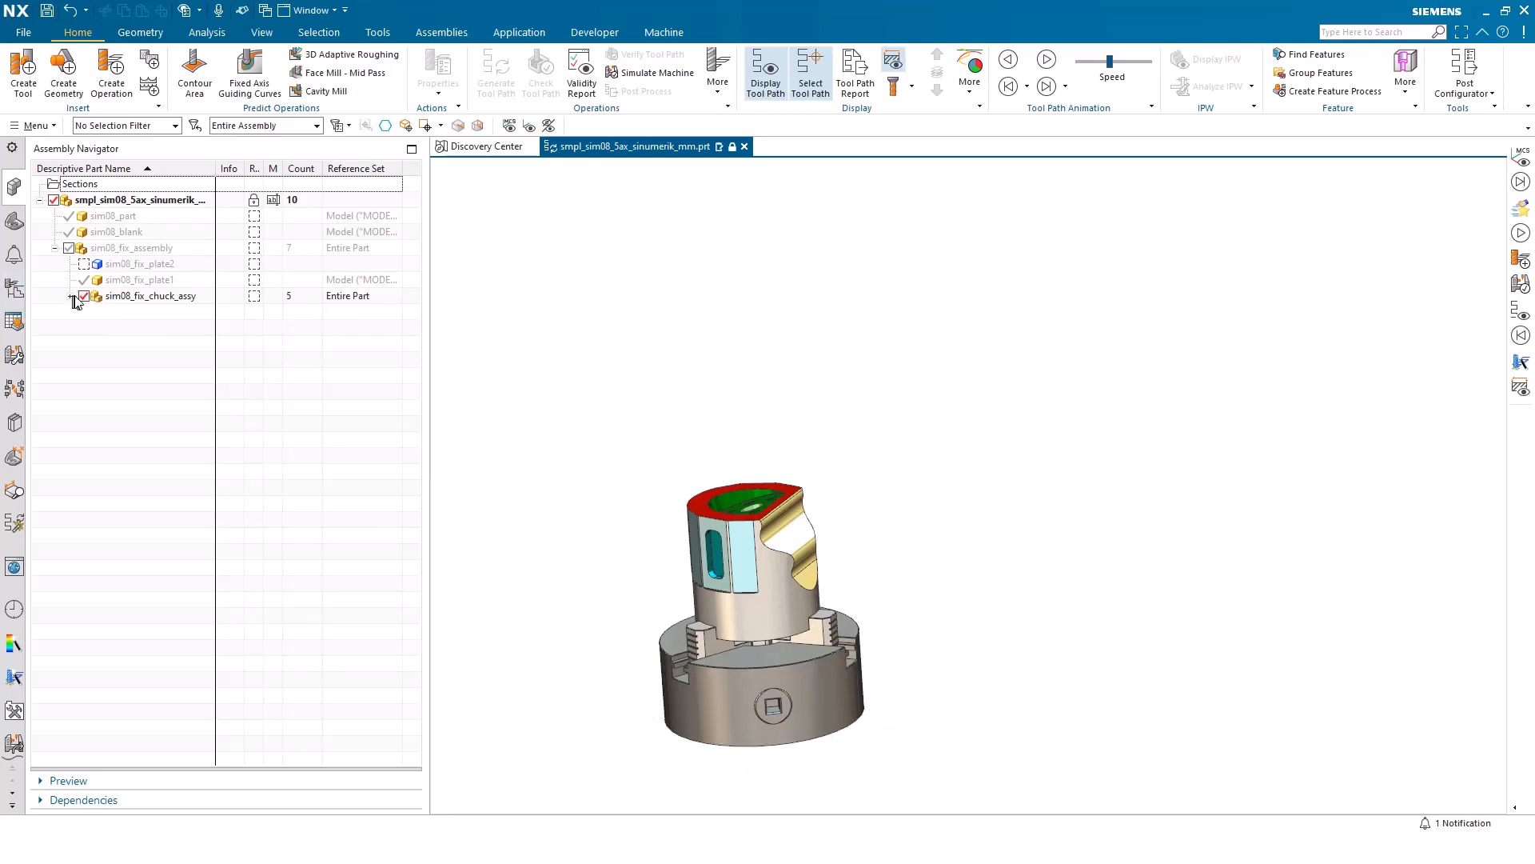
left_click(84, 295)
left_click(84, 296)
left_click(70, 296)
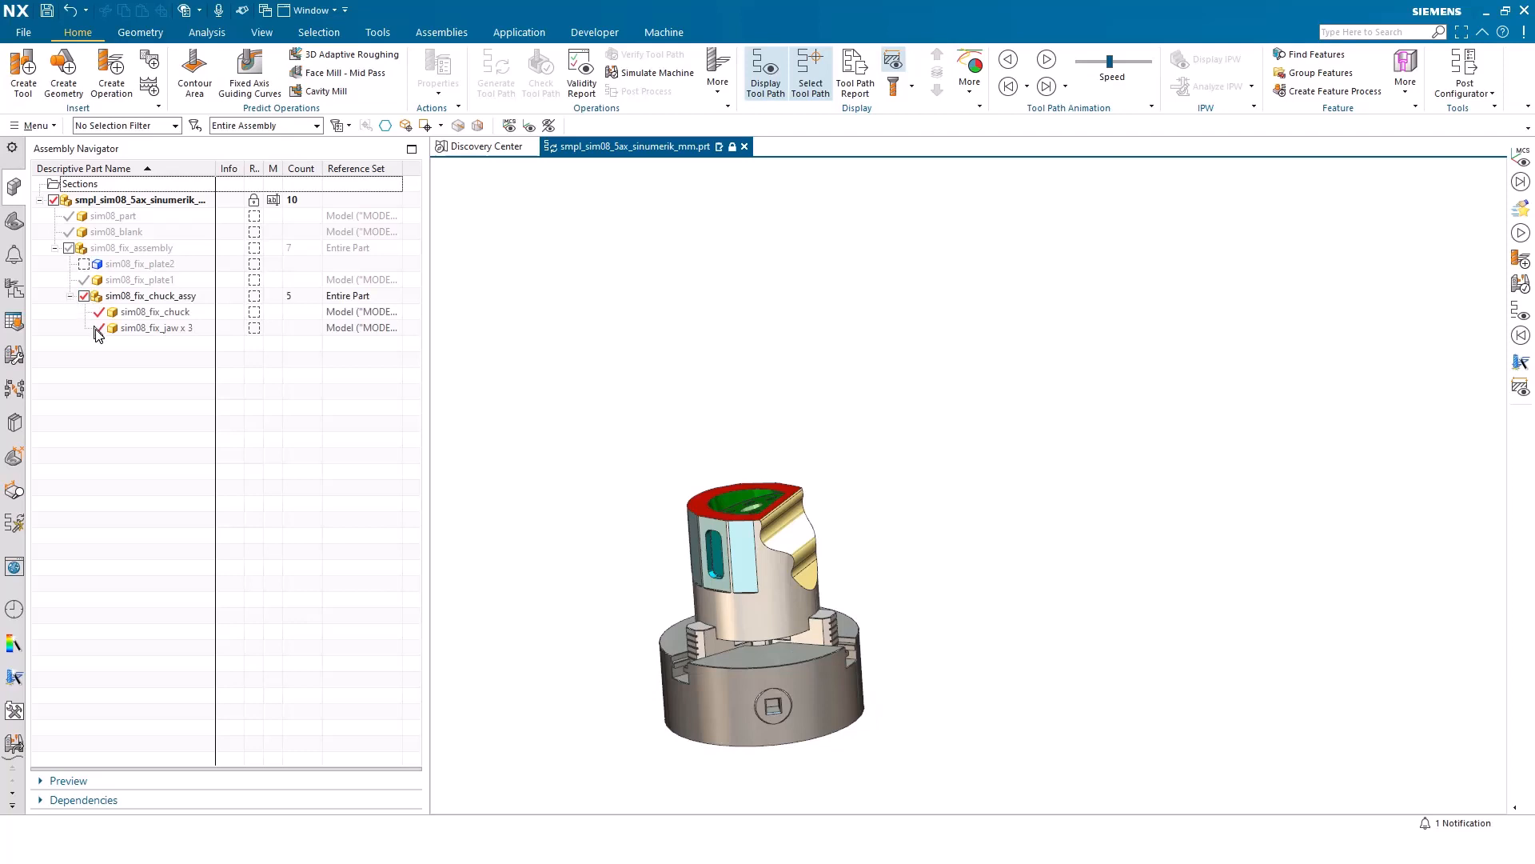
left_click(84, 280)
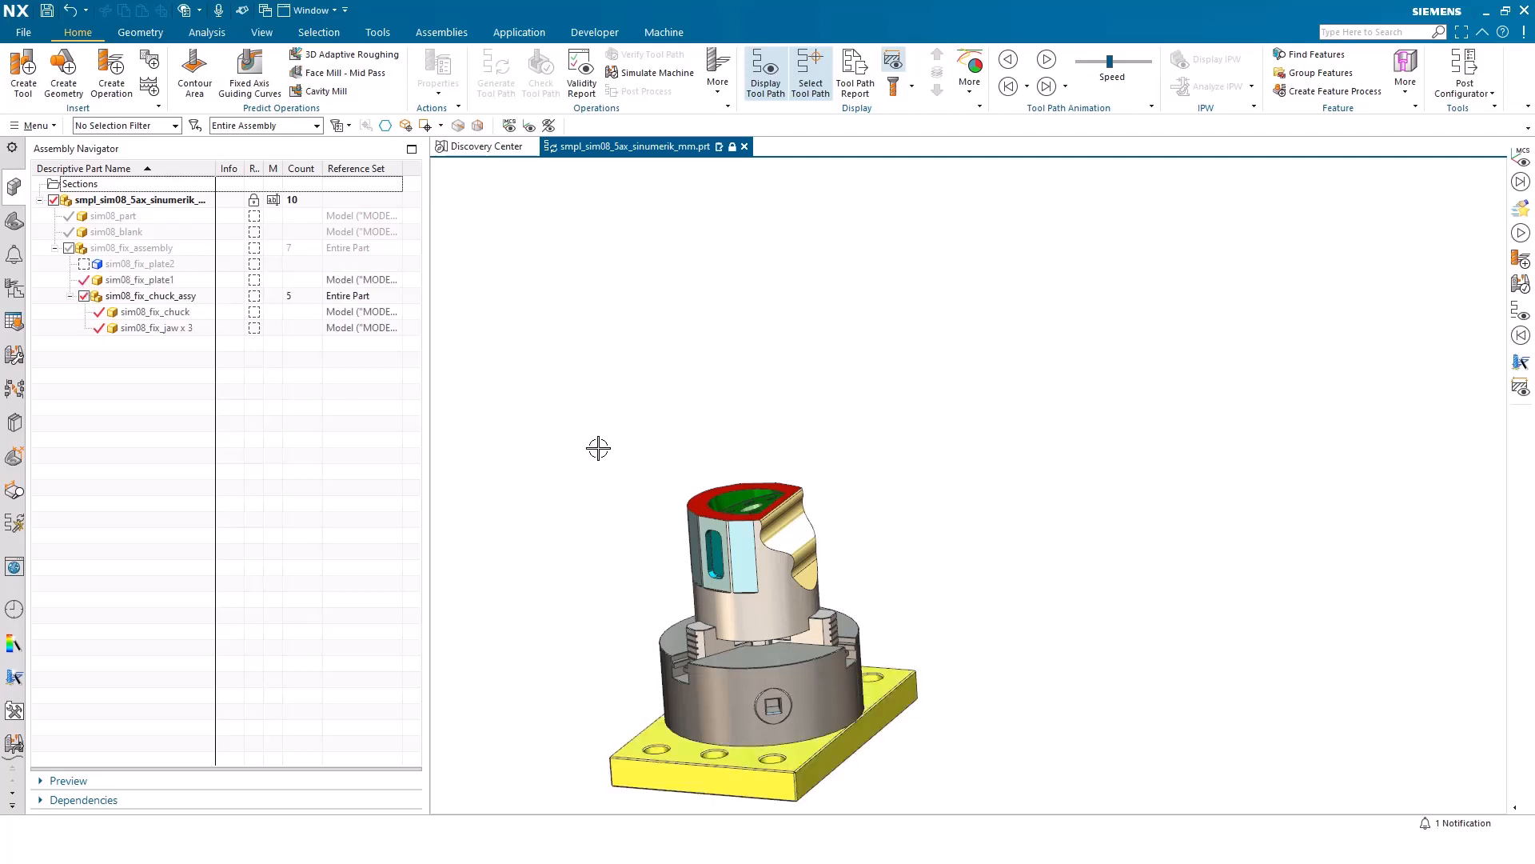
key("ctrl+f")
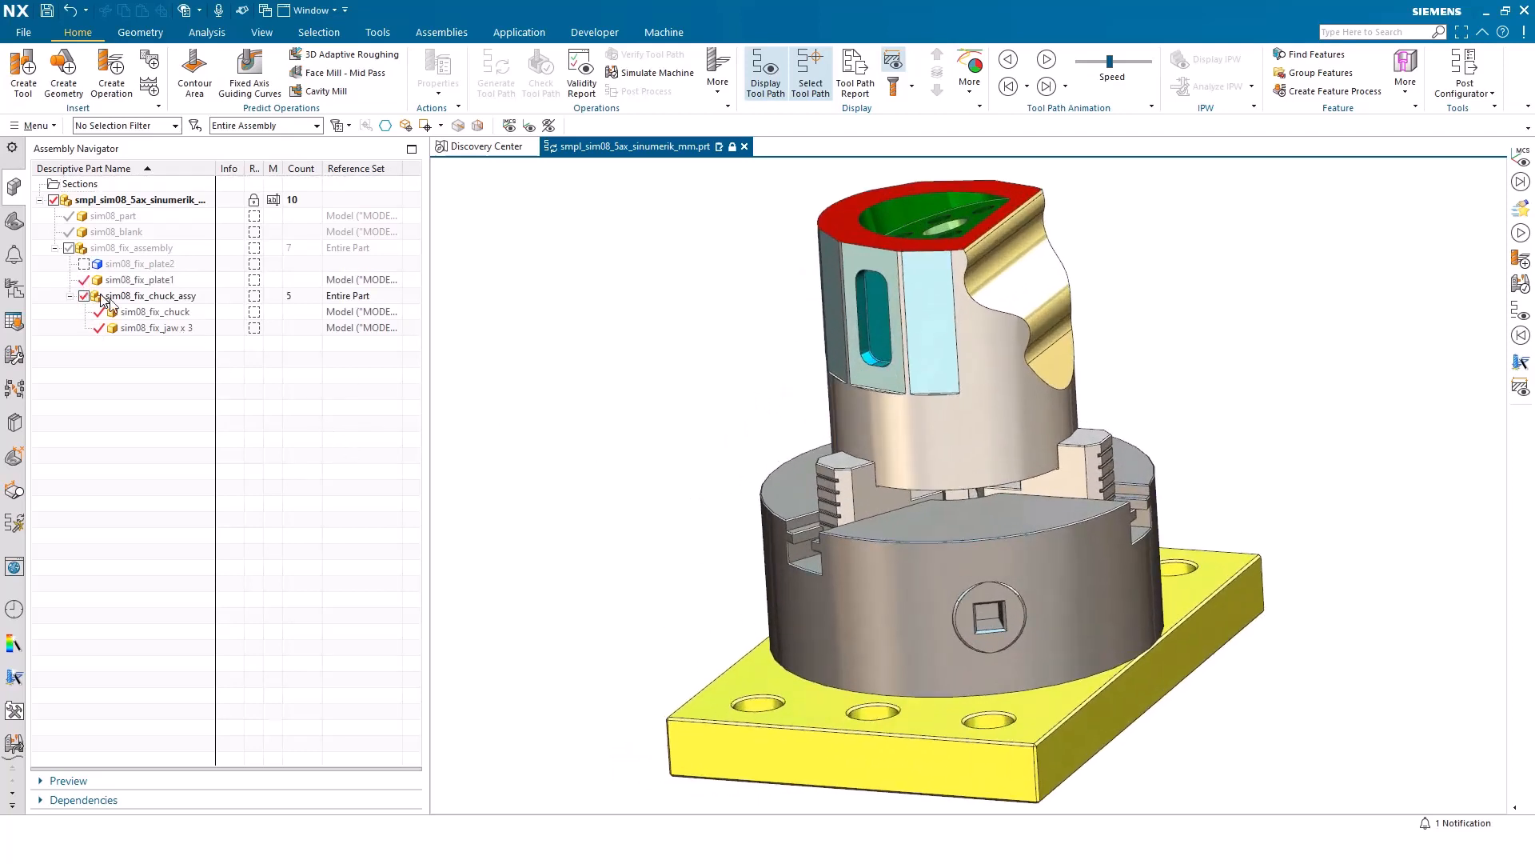
Retrieve the sim08_mill_5ax_tnc machine from the MILL library class to replace GENERIC_MACHINE
left_click(13, 288)
double_click(92, 214)
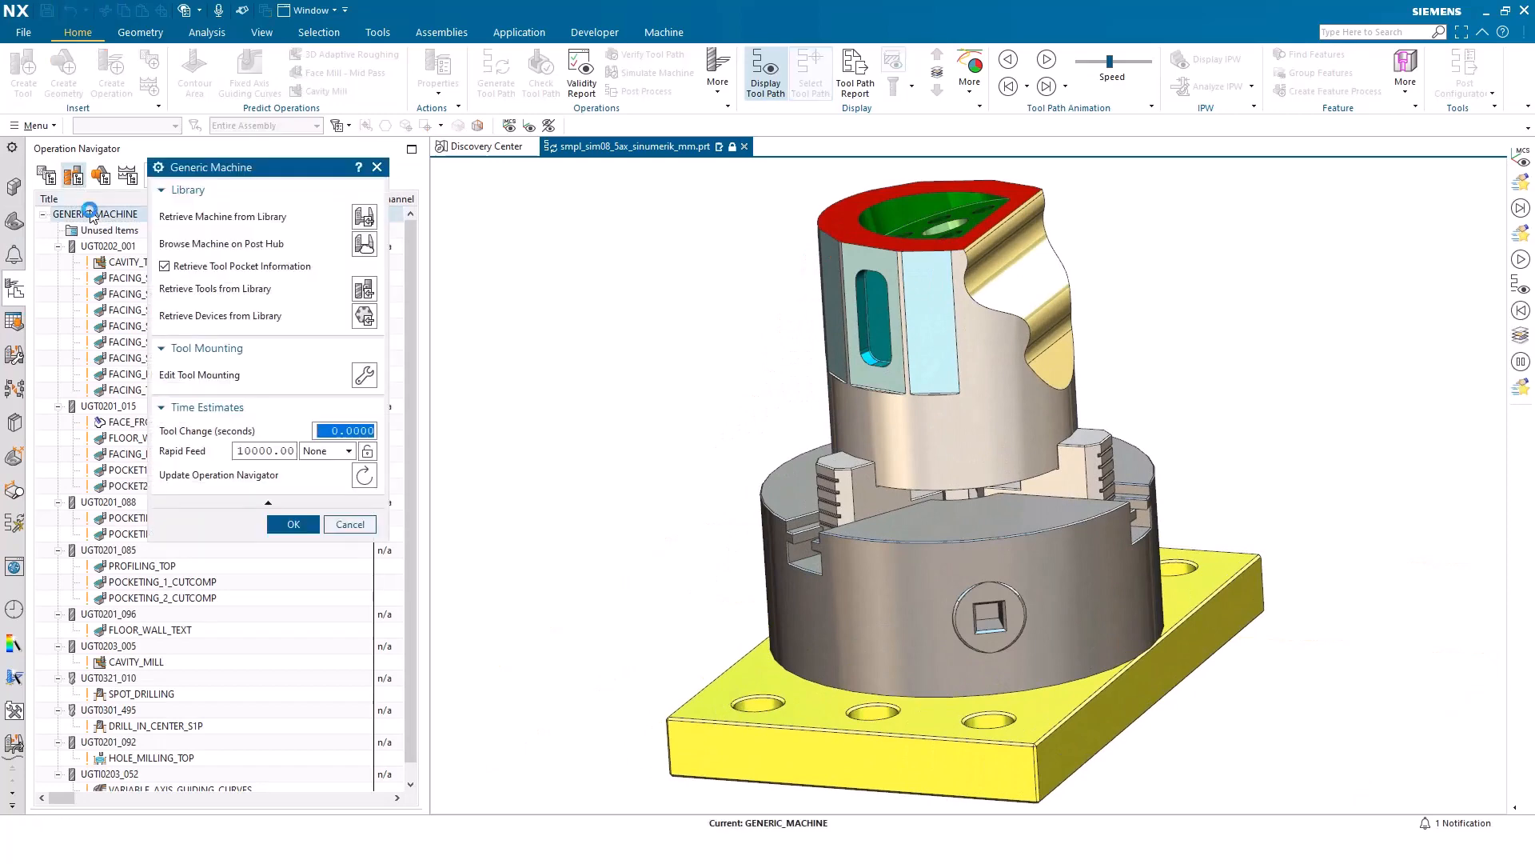
left_click(365, 216)
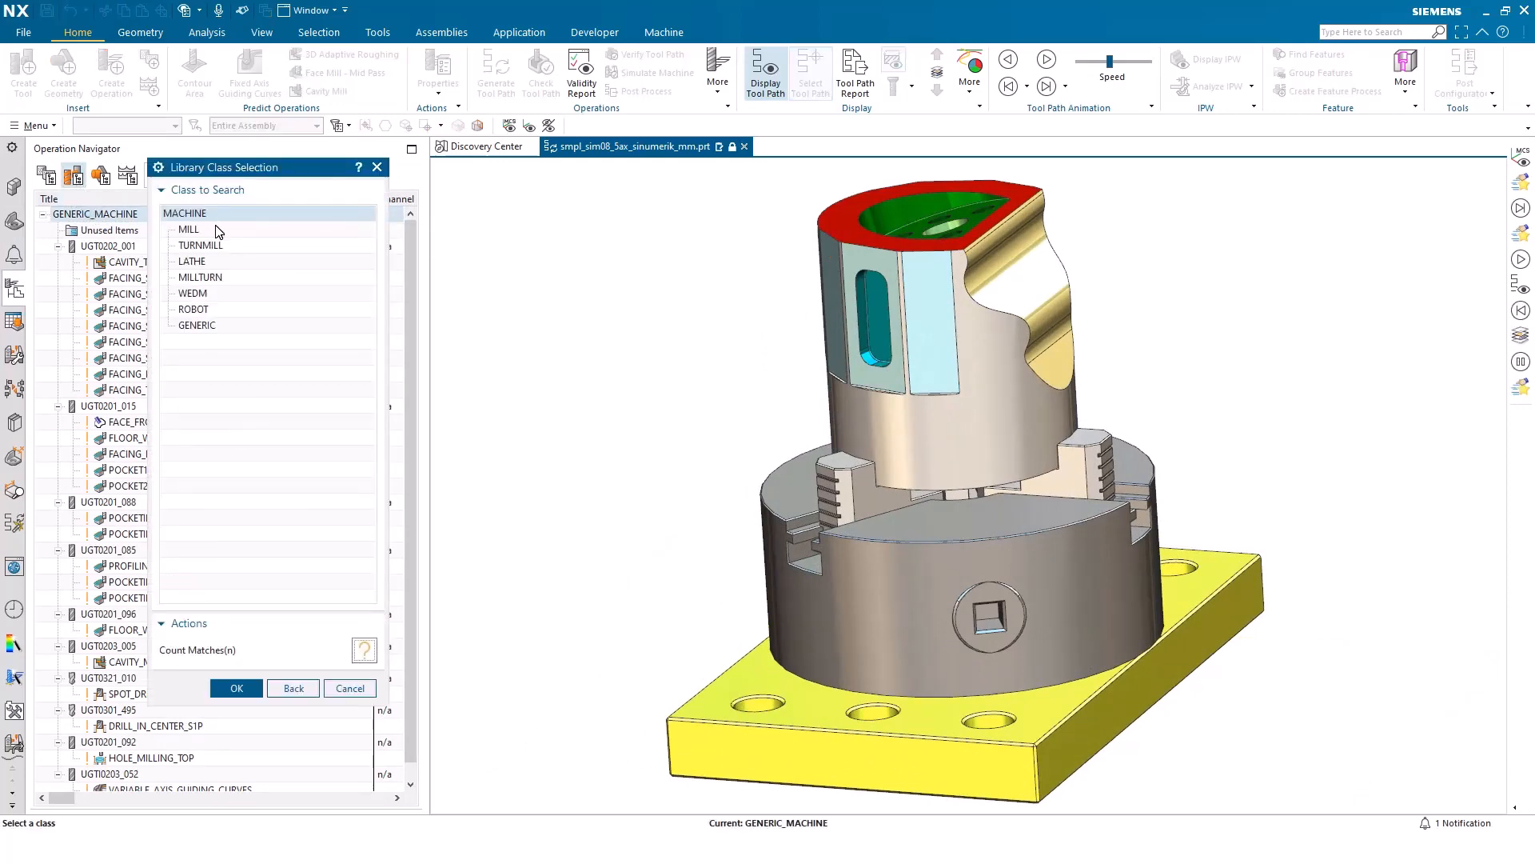
double_click(215, 230)
scroll(247, 407, "down", 6)
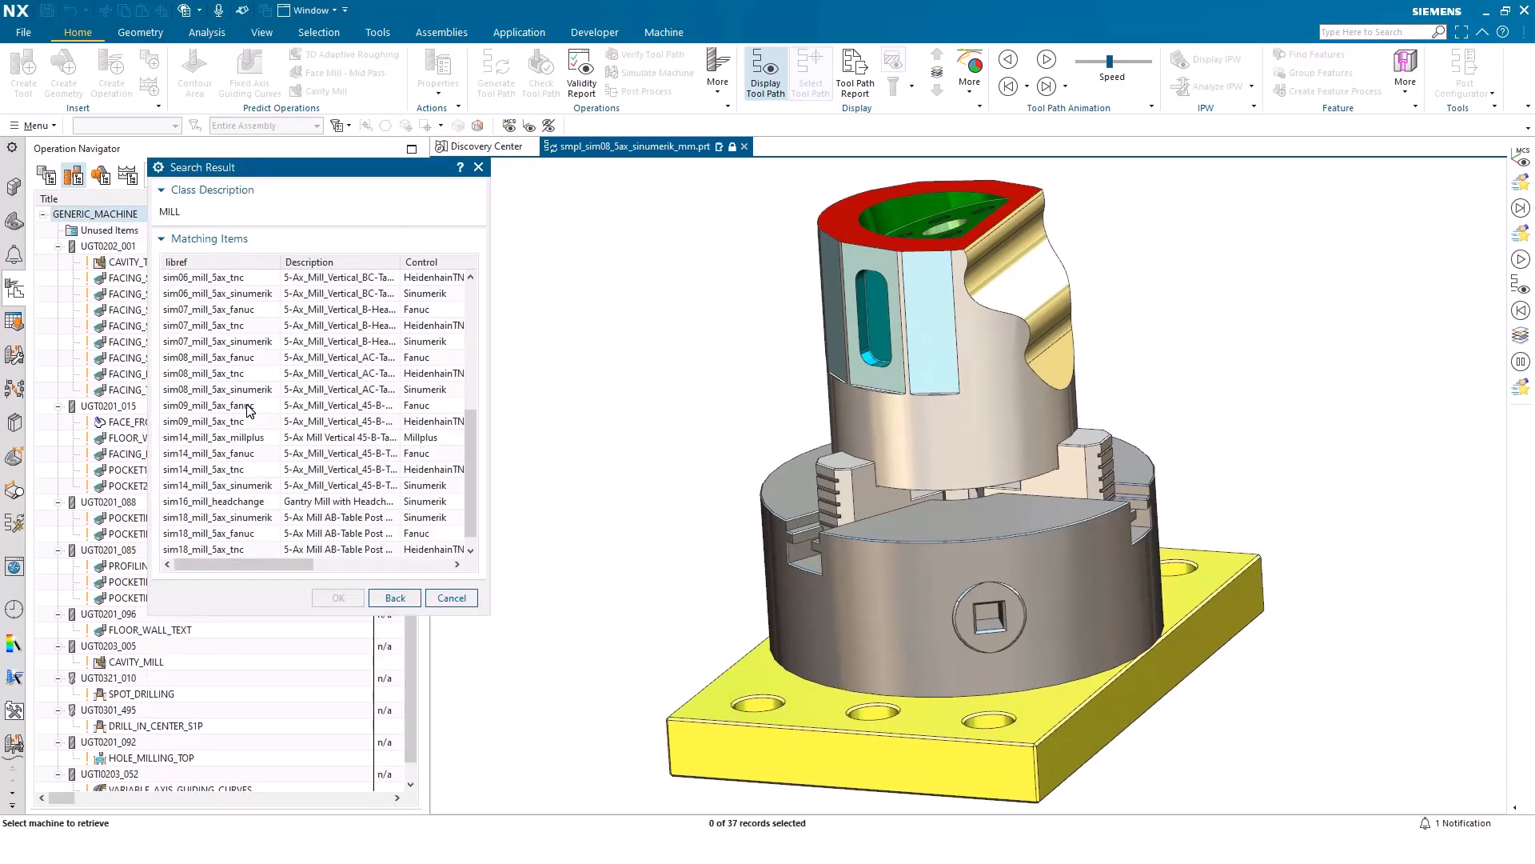
left_click(229, 372)
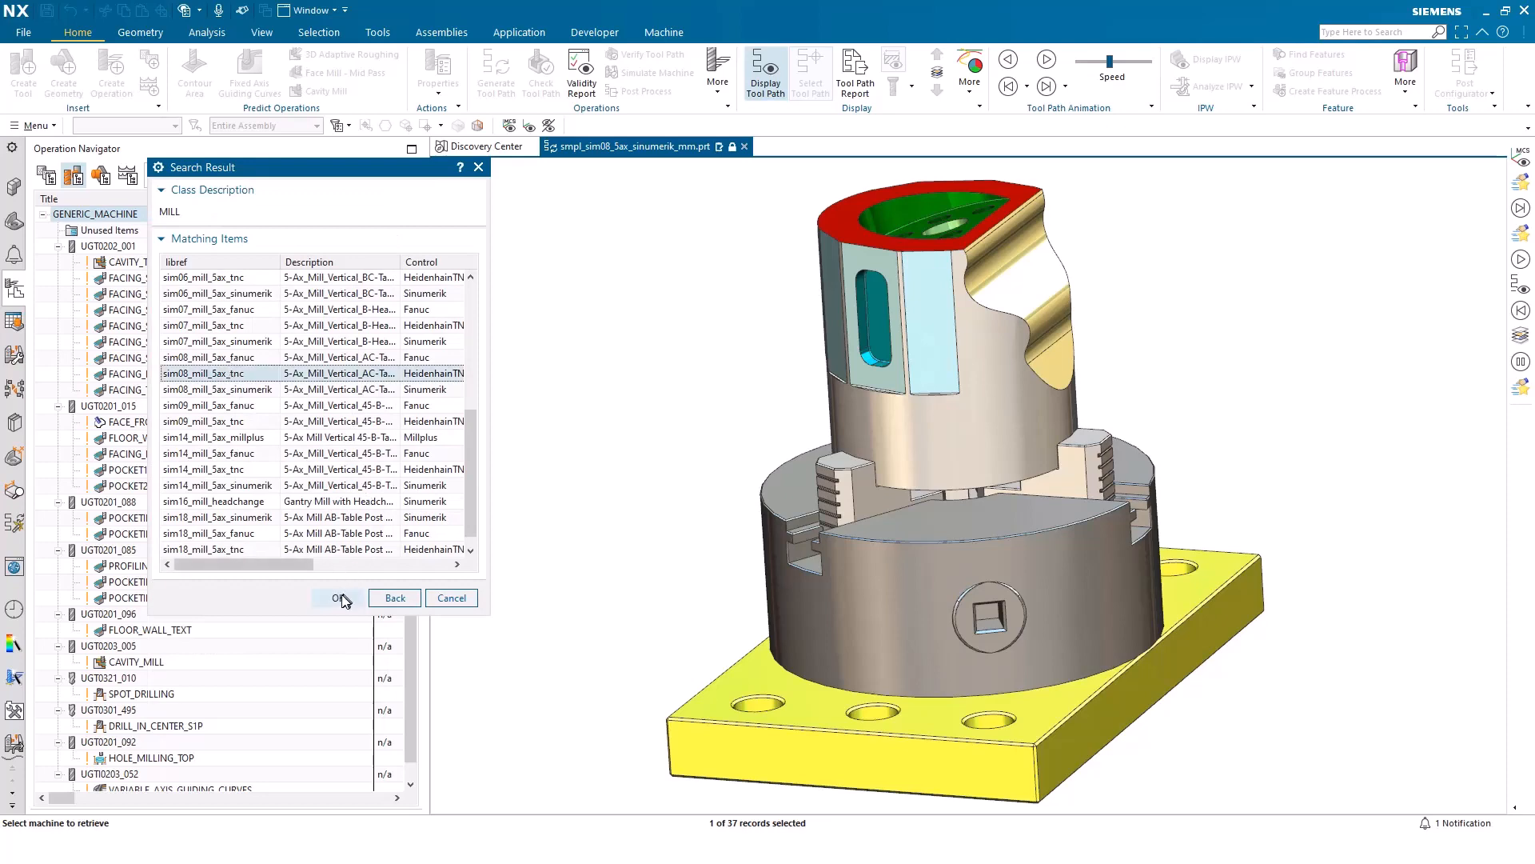
left_click(338, 597)
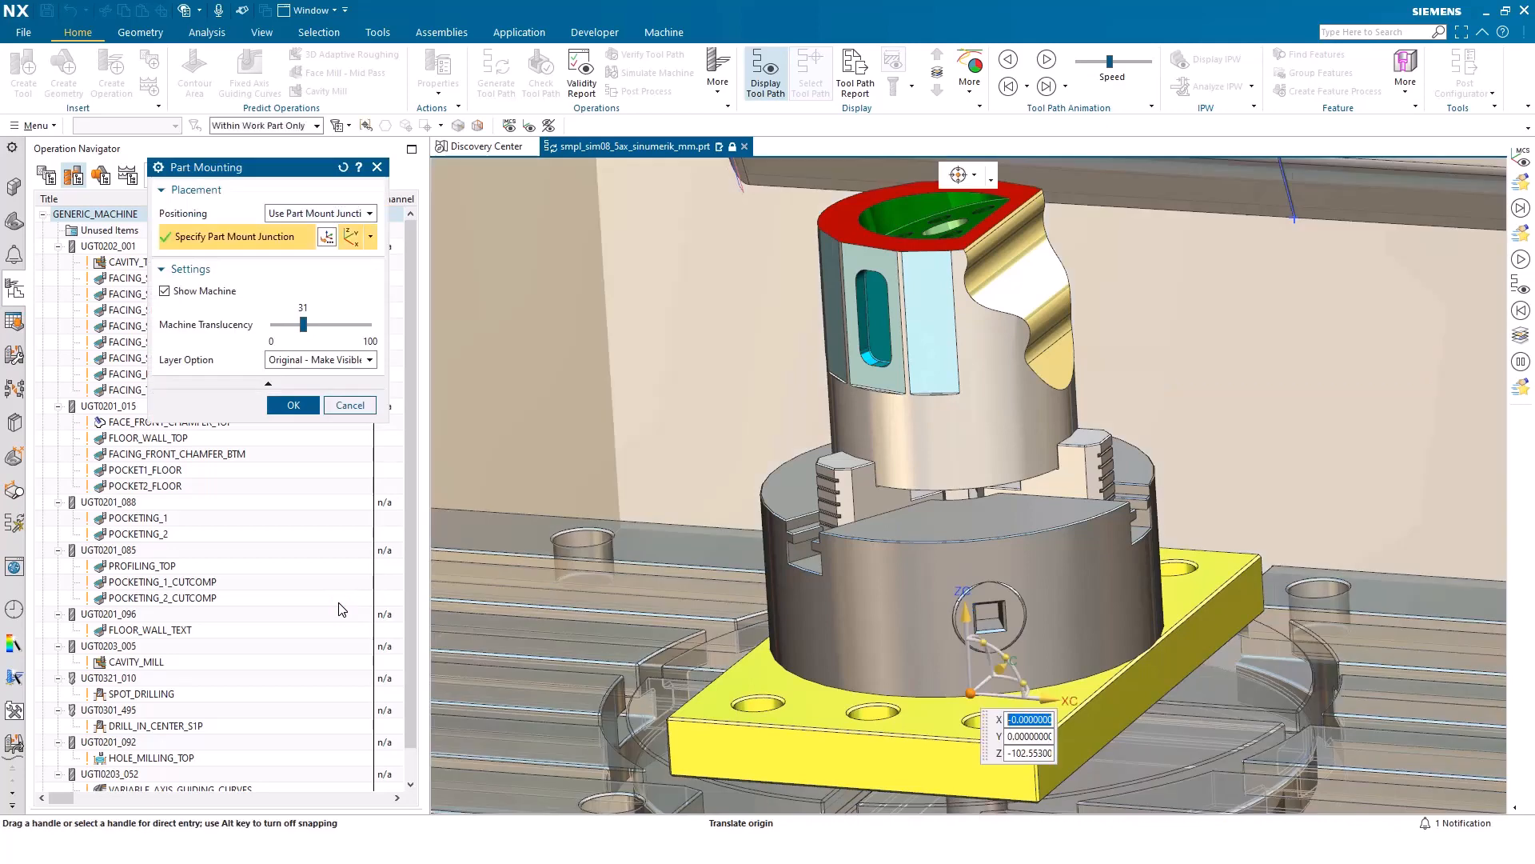
Set the mounting to Position Part on Machine and raise the part with its fixture above the table to about Z 182
left_click(295, 214)
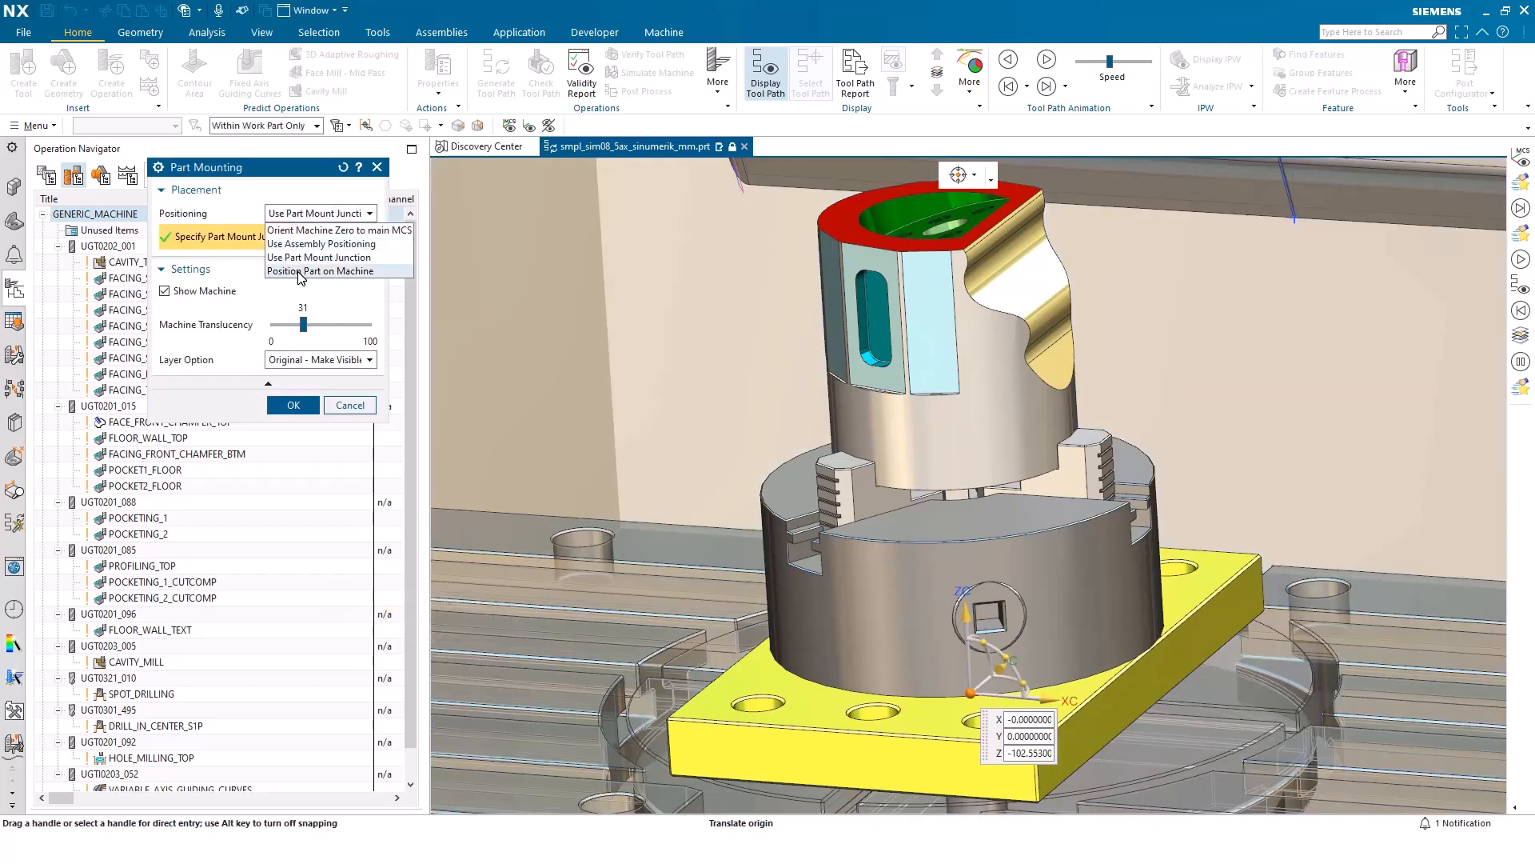
left_click(300, 271)
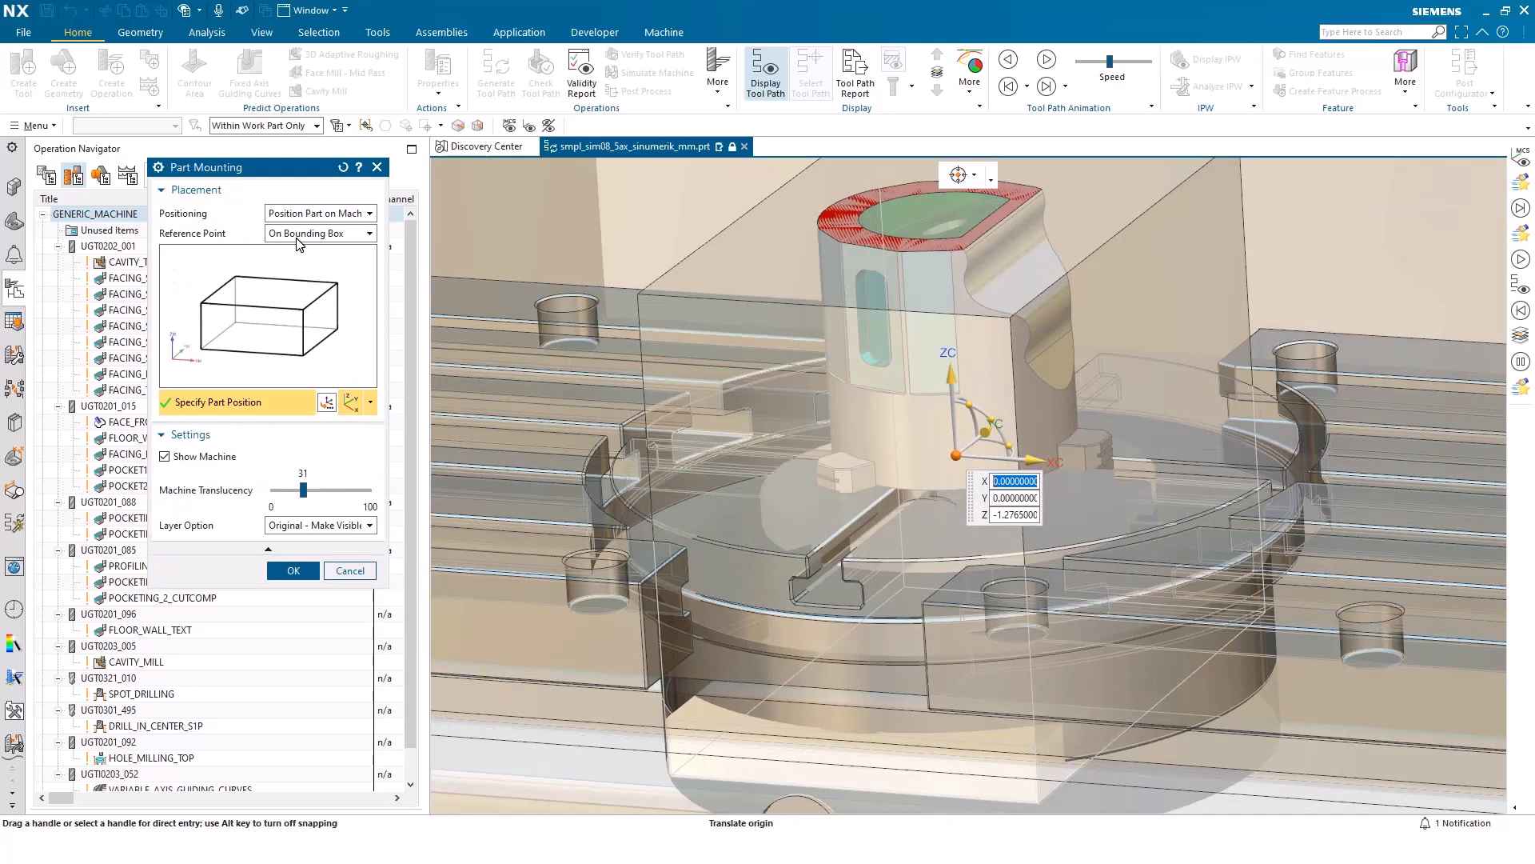
left_click_drag(951, 382, 909, 140)
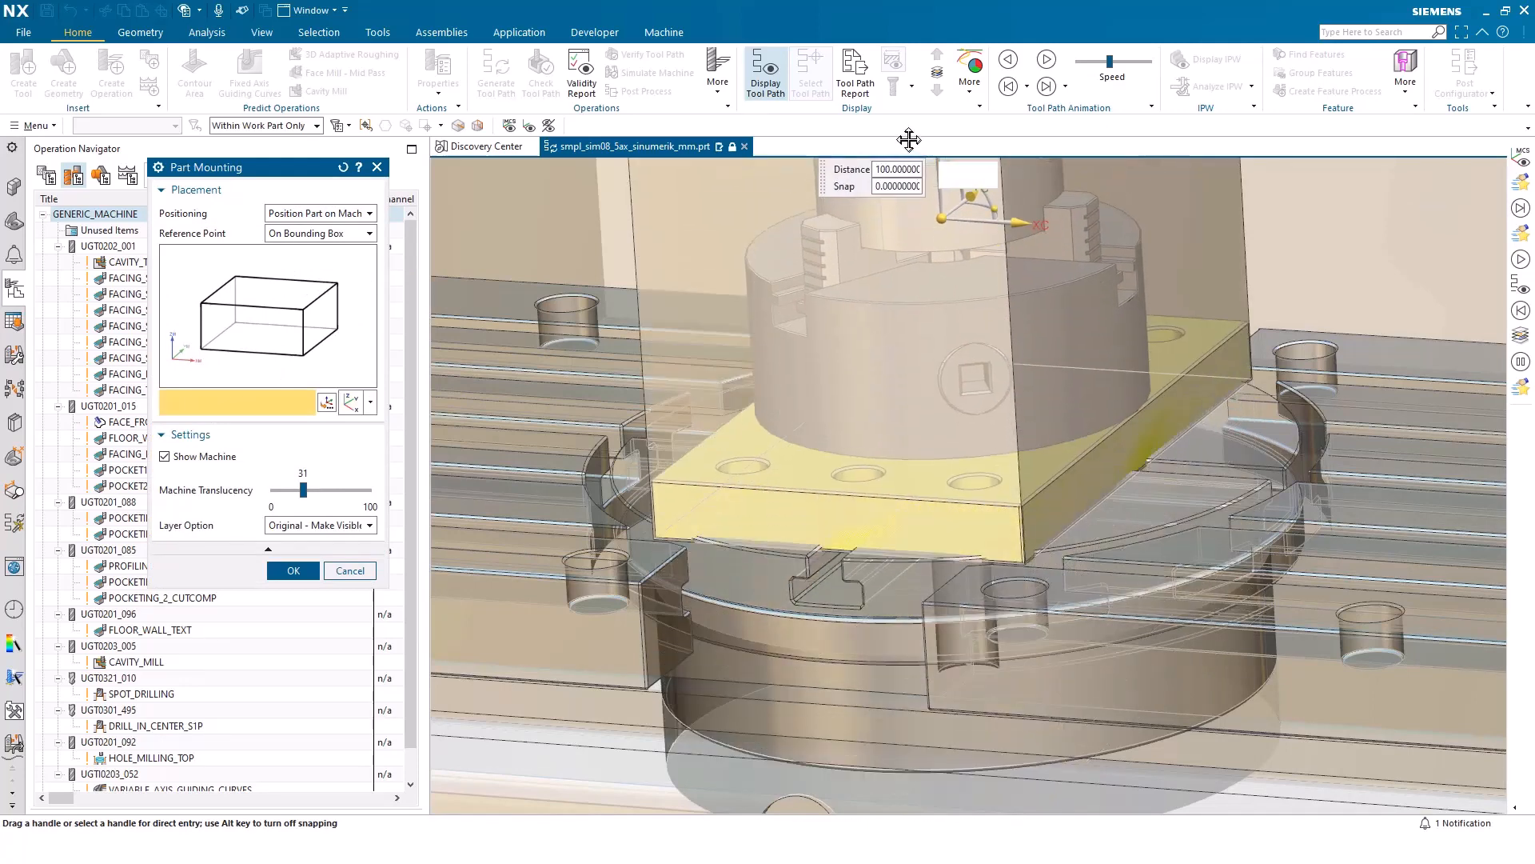
scroll(806, 547, "down", 3)
scroll(806, 547, "down", 3)
left_click_drag(845, 349, 836, 304)
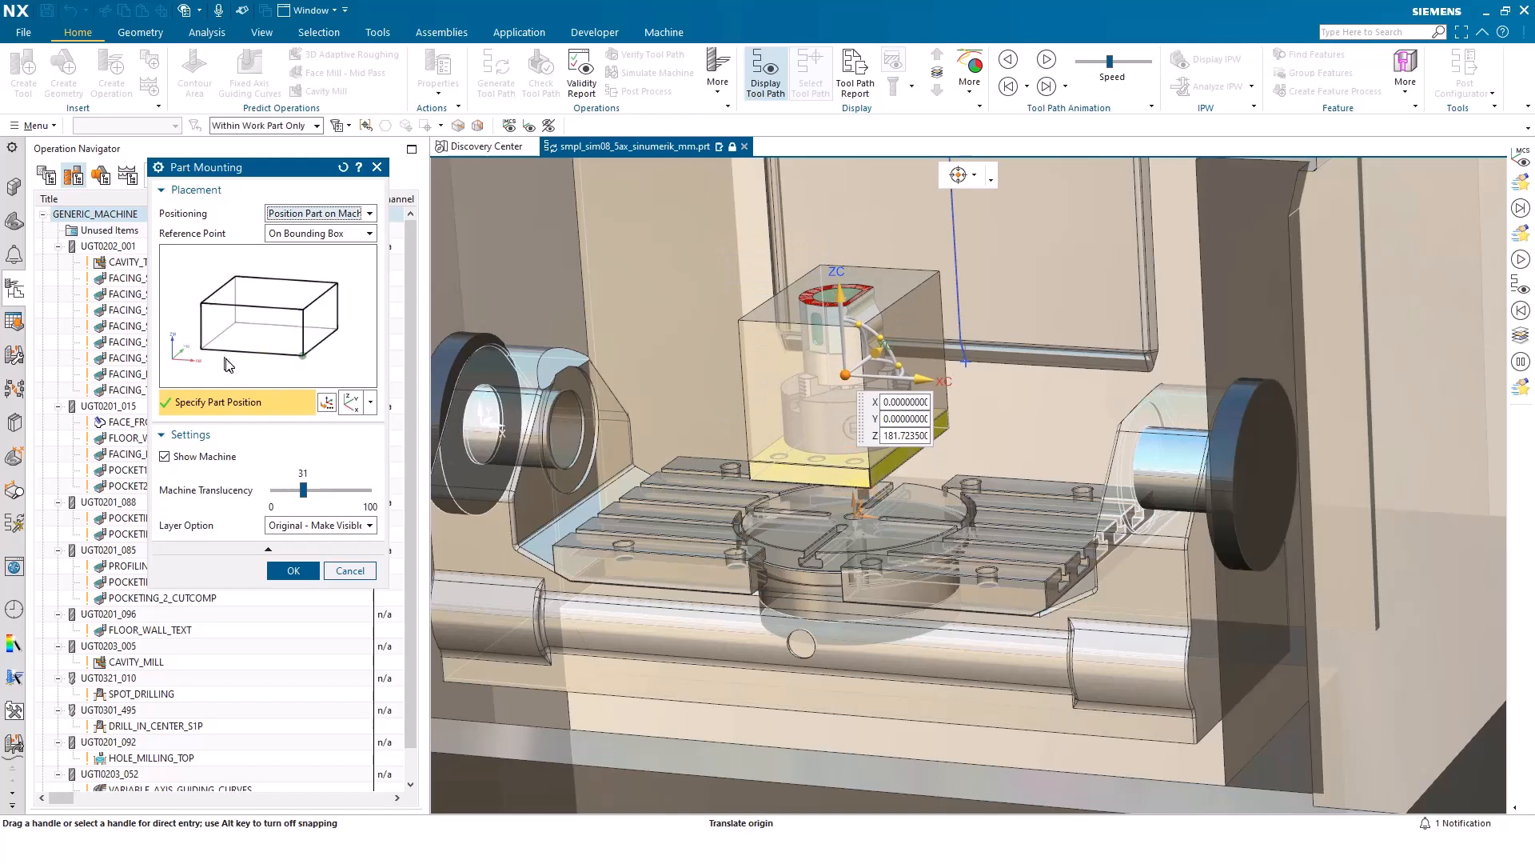
With the selection scope set to Entire Assembly, place the bounding box's bottom face centre on the rotary table's centre
left_click(267, 342)
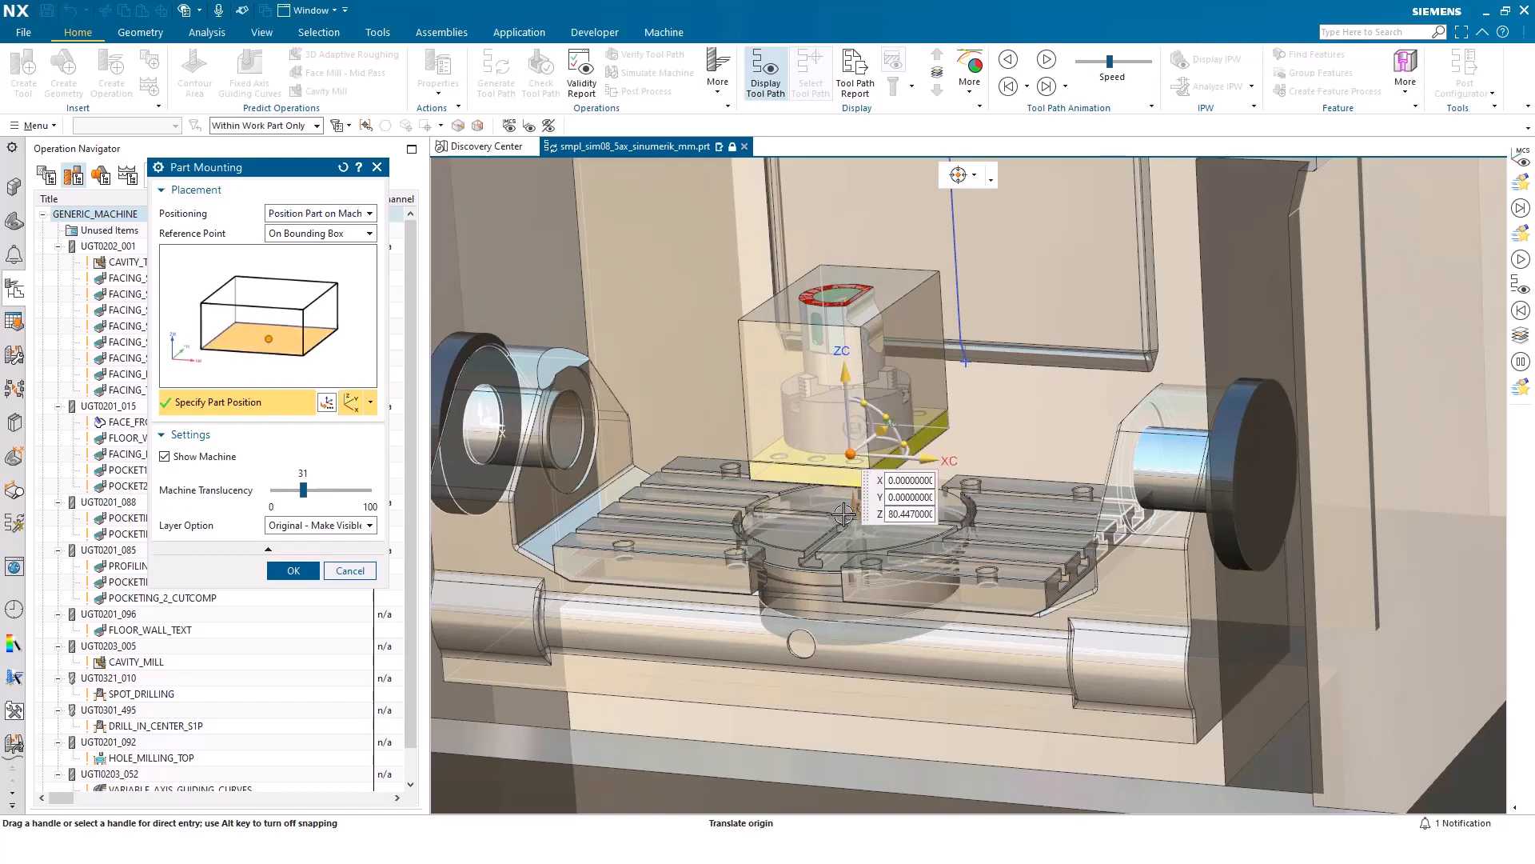
left_click(308, 129)
left_click(304, 143)
left_click(852, 518)
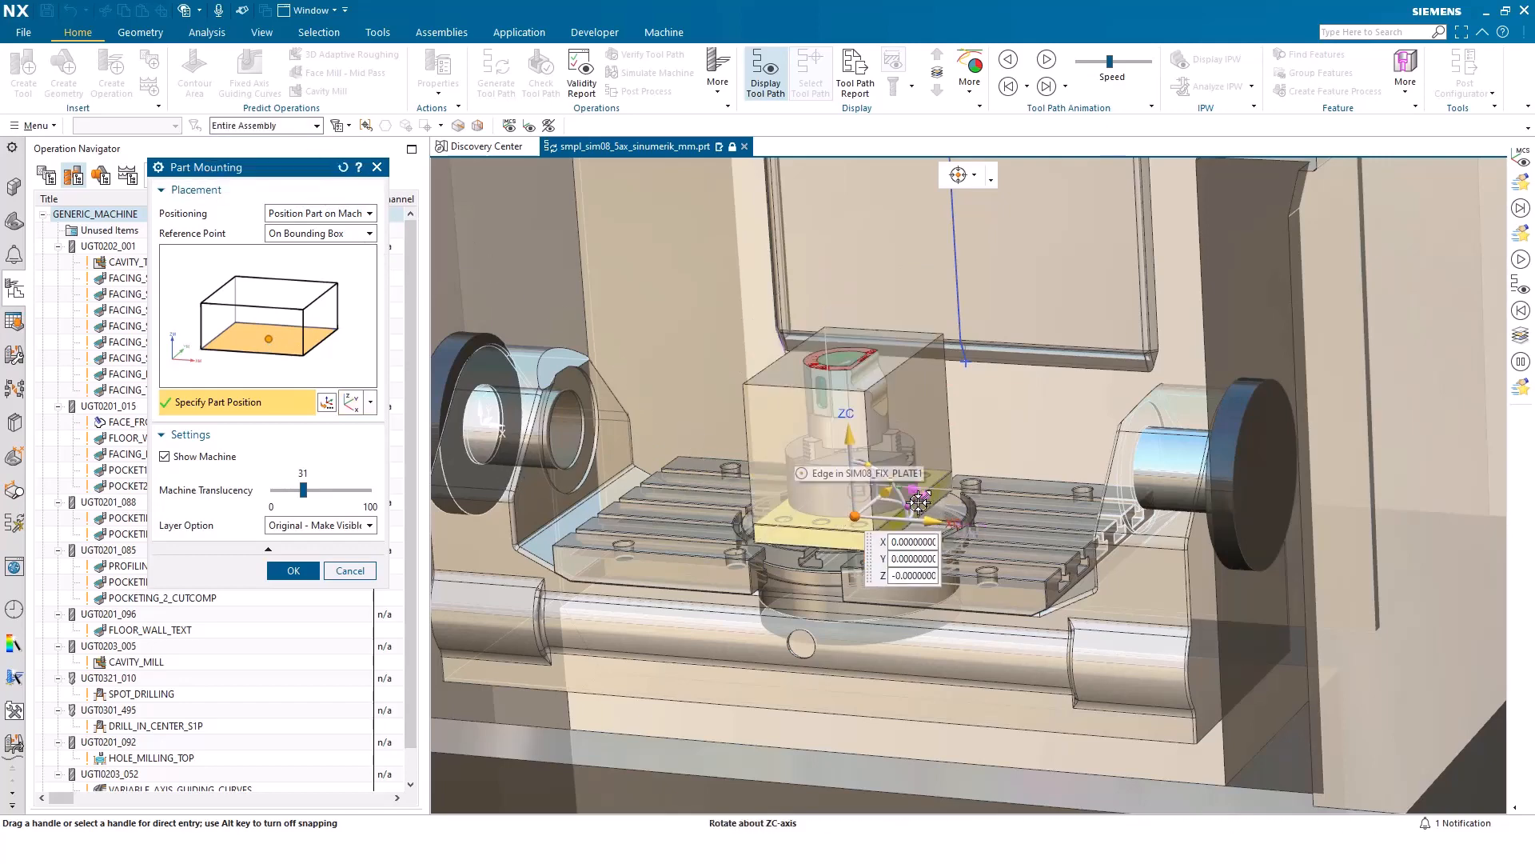
Rotate the part and fixture about ZC on the table, accept the mounting, and cancel the 5-axis machine retrieval
left_click_drag(914, 503, 873, 586)
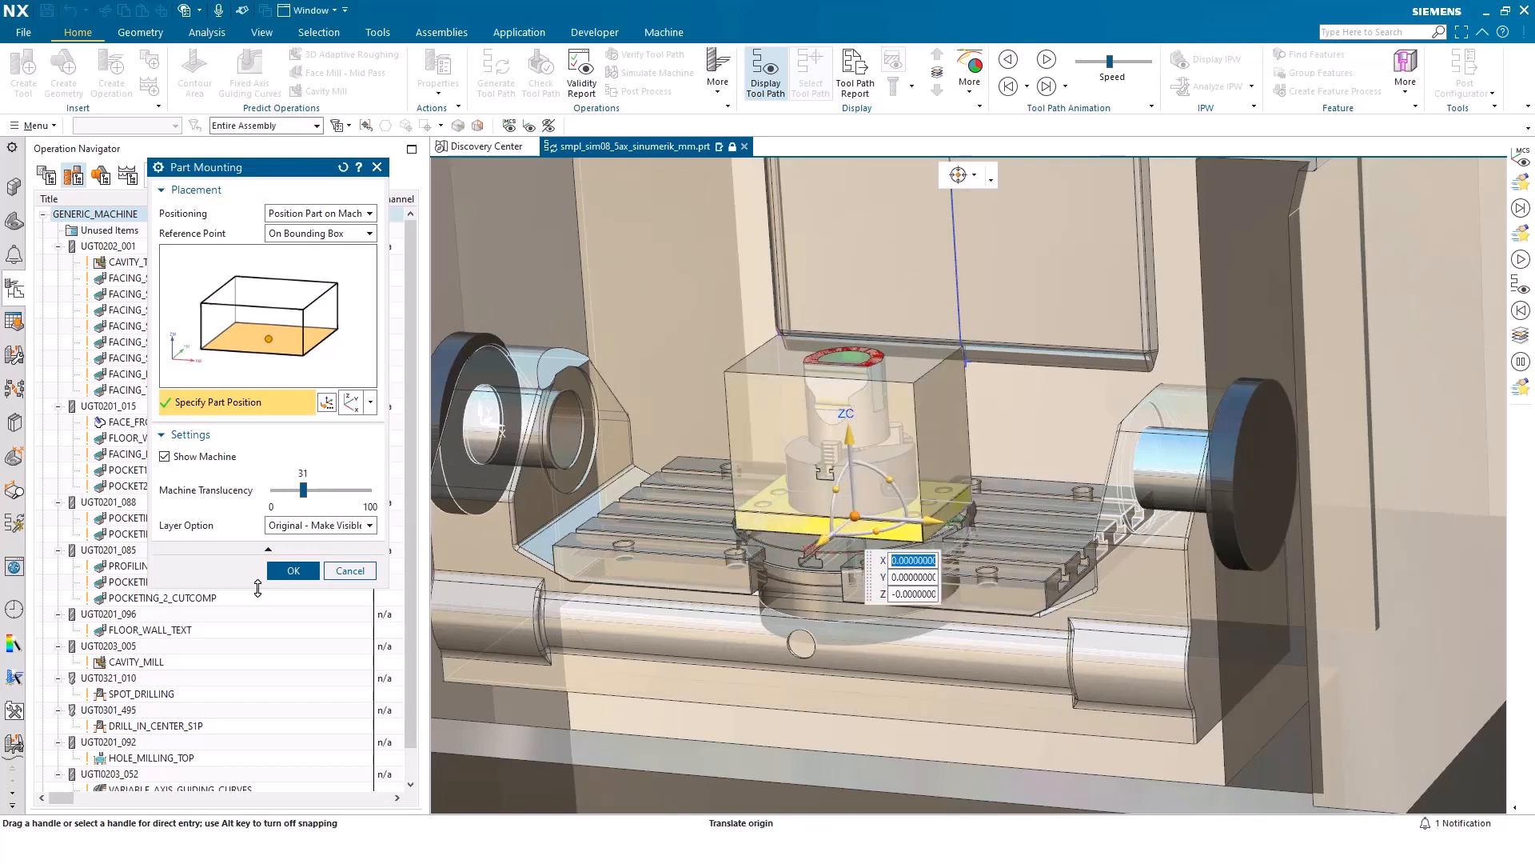
left_click(292, 570)
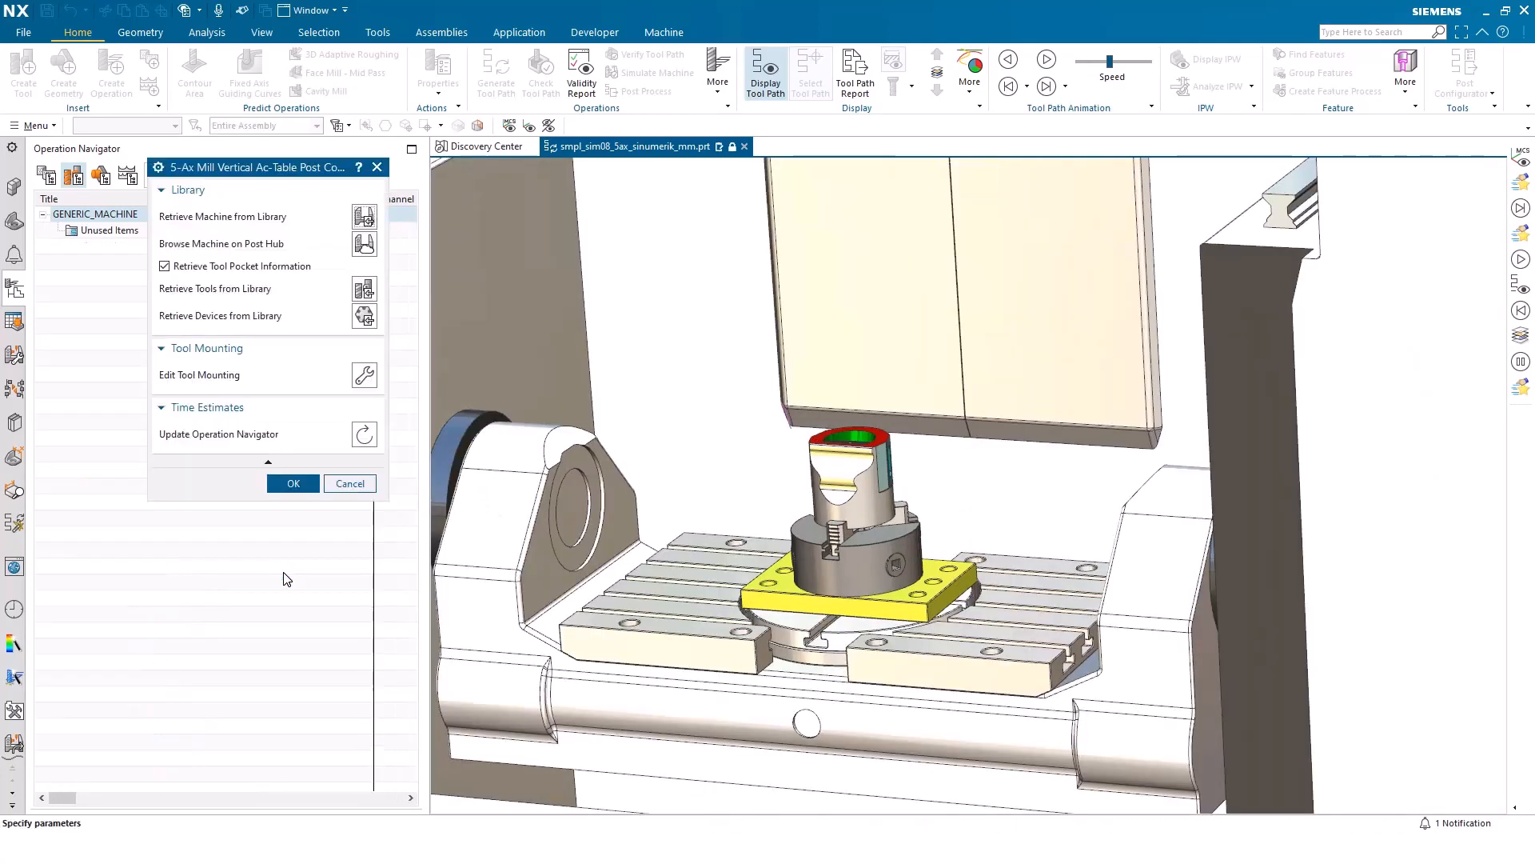
left_click(350, 484)
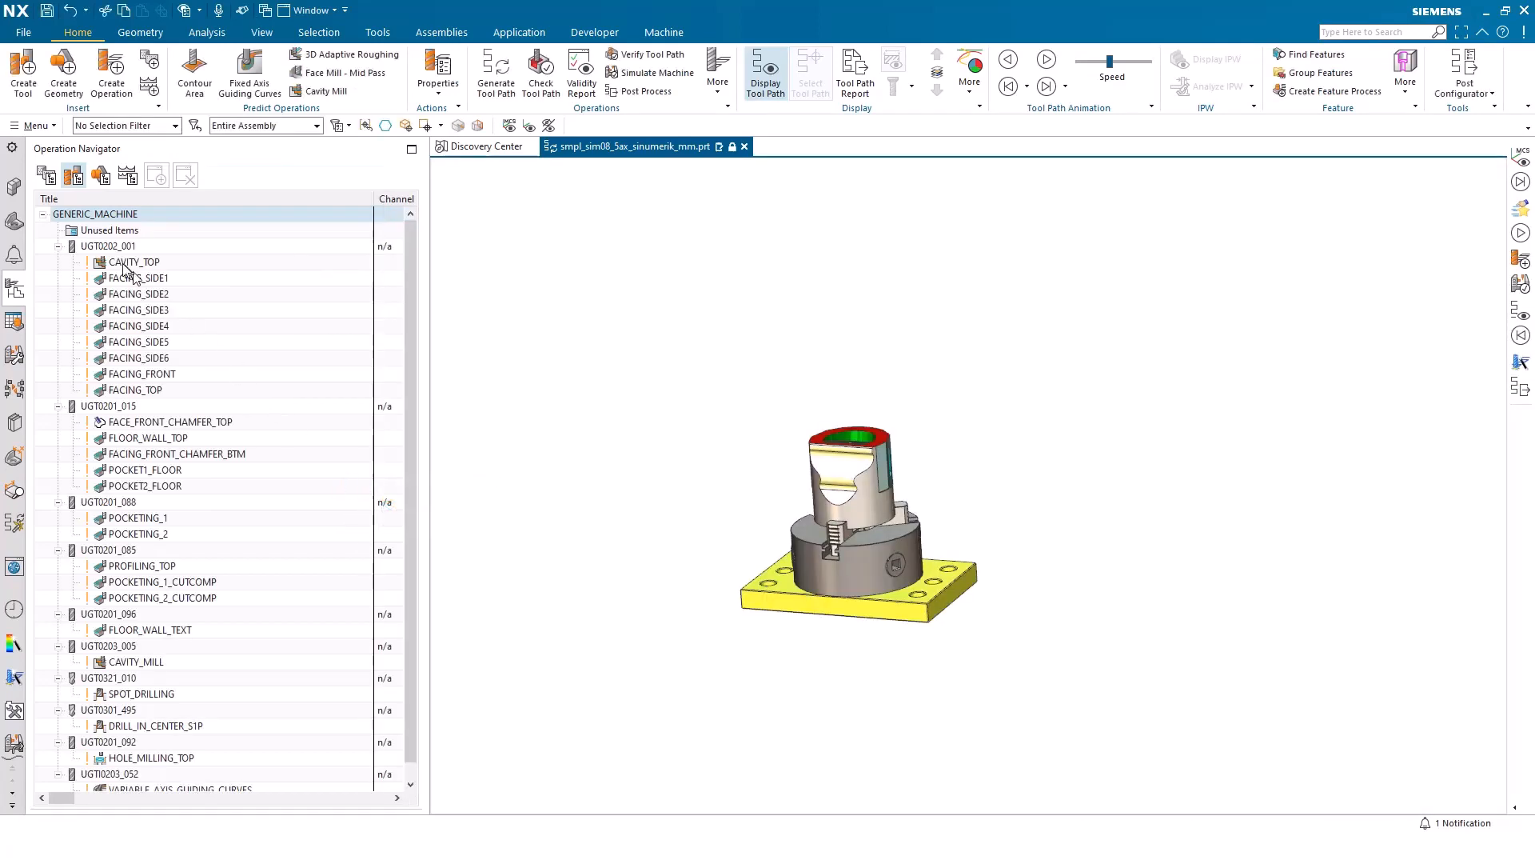
Hide the sim08_fix_plate1 component in the fixture assembly and return to the operation list
left_click(14, 188)
left_click(84, 281)
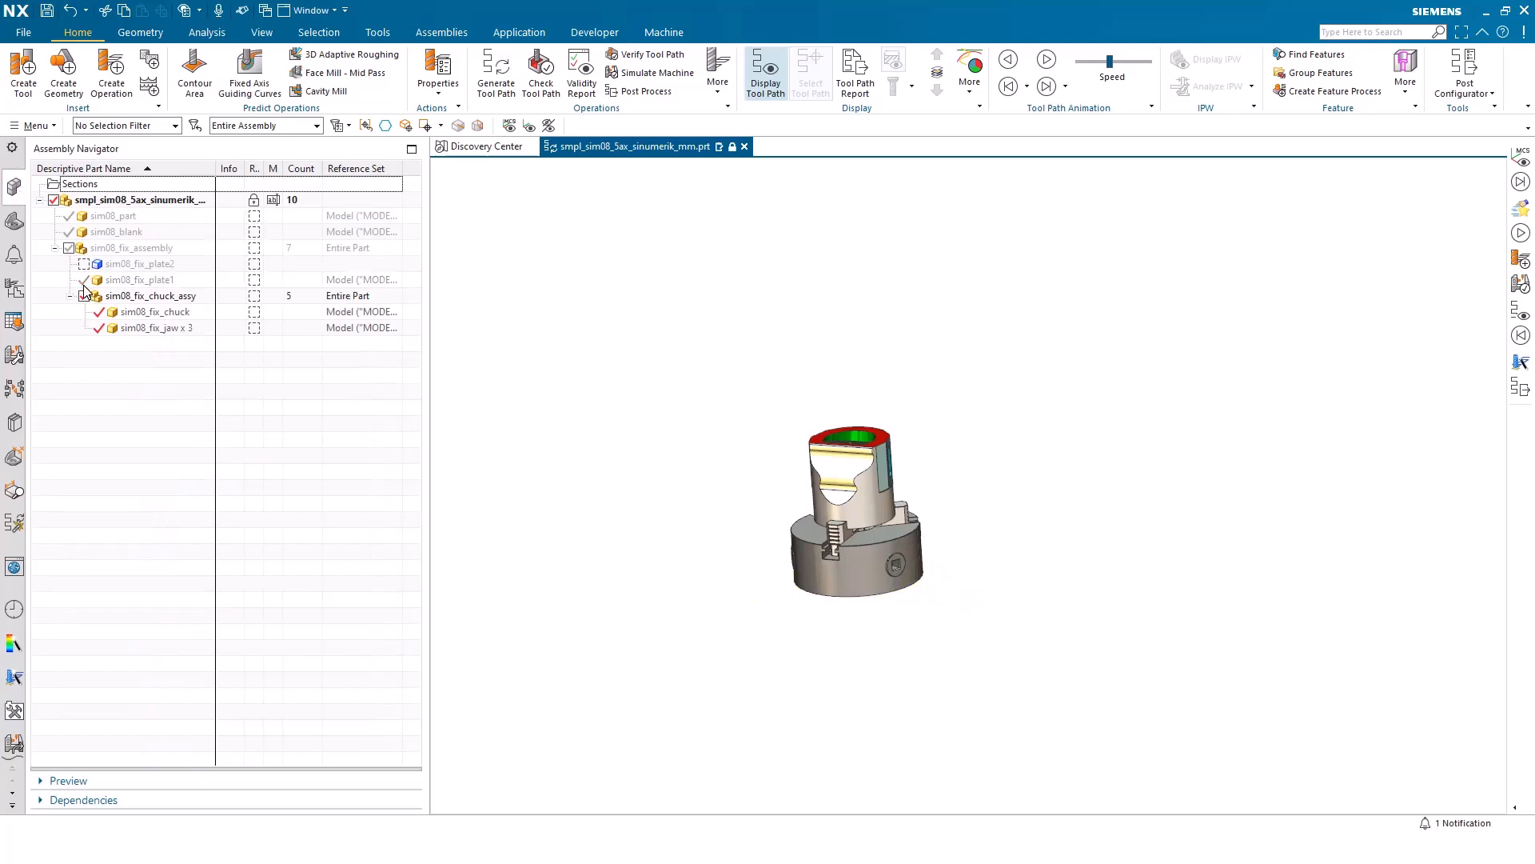
left_click(14, 288)
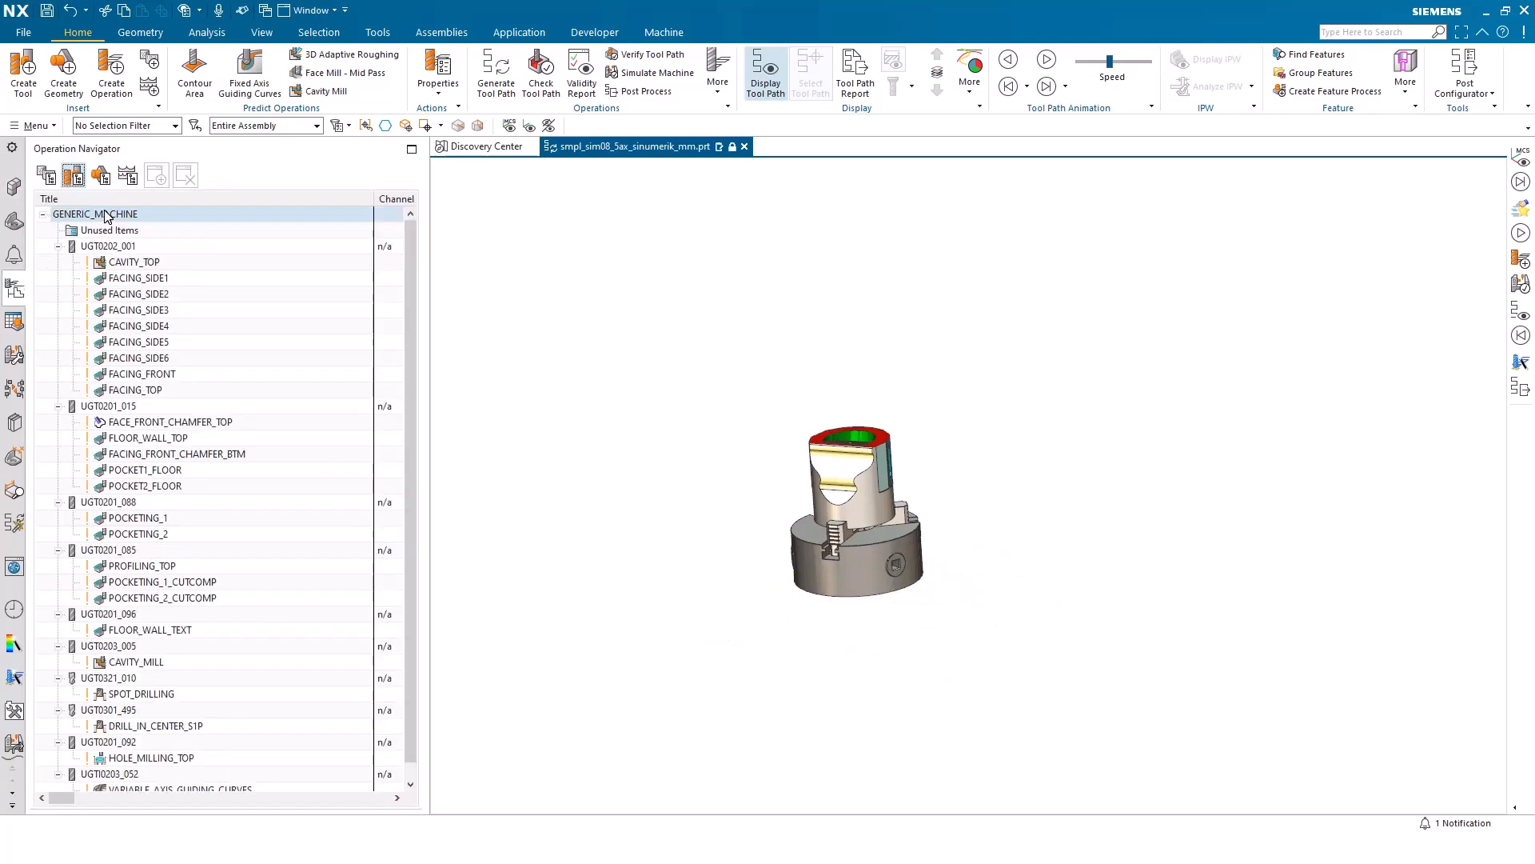
Retrieve the sim15_millturn_9ax_sinumerik machine from the MILLTURN library class to replace GENERIC_MACHINE
double_click(106, 214)
left_click(371, 217)
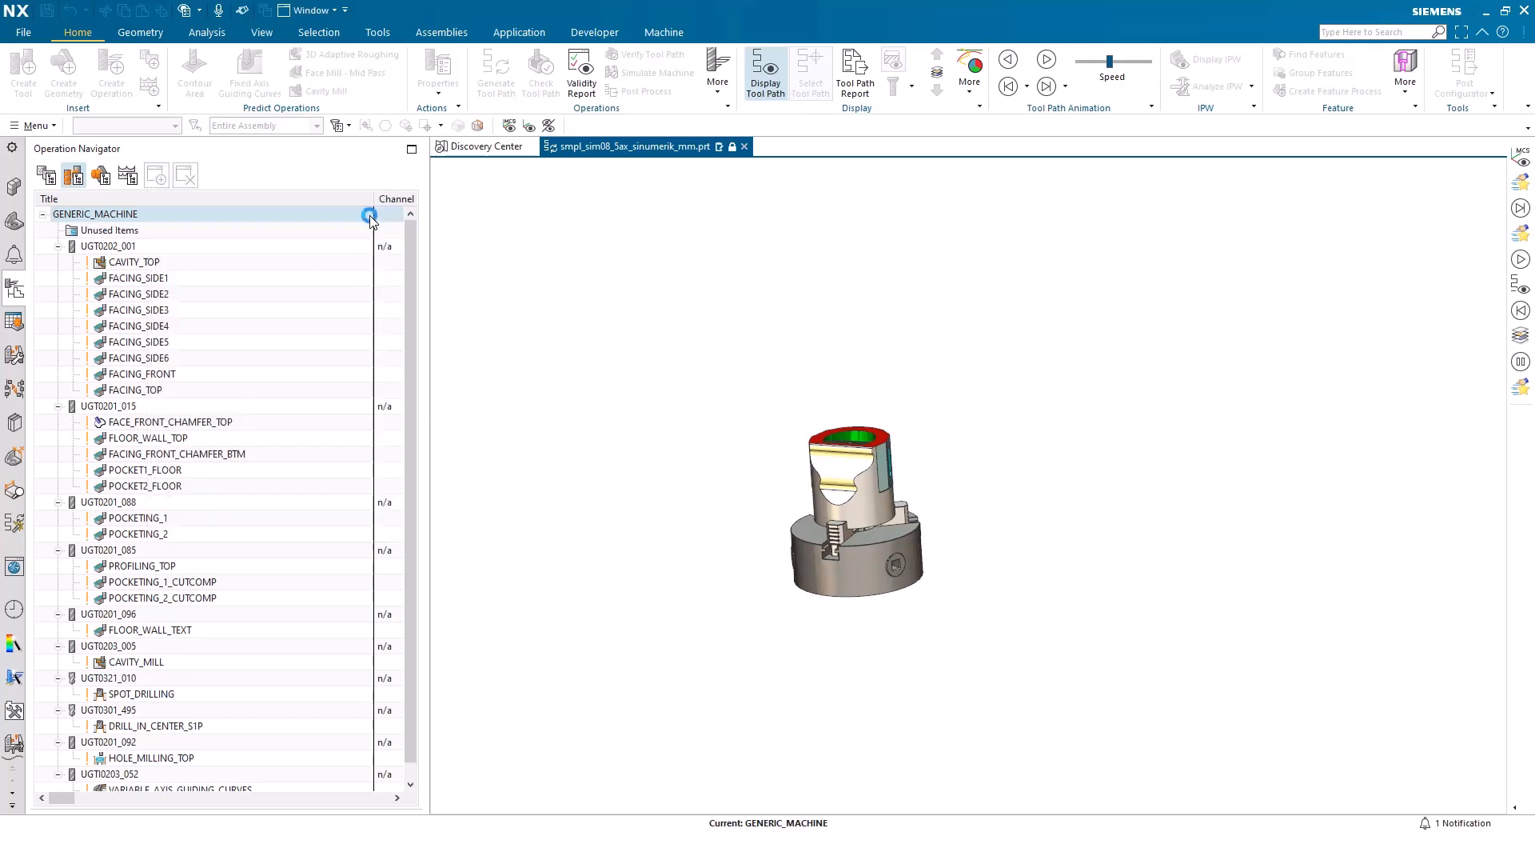
double_click(204, 277)
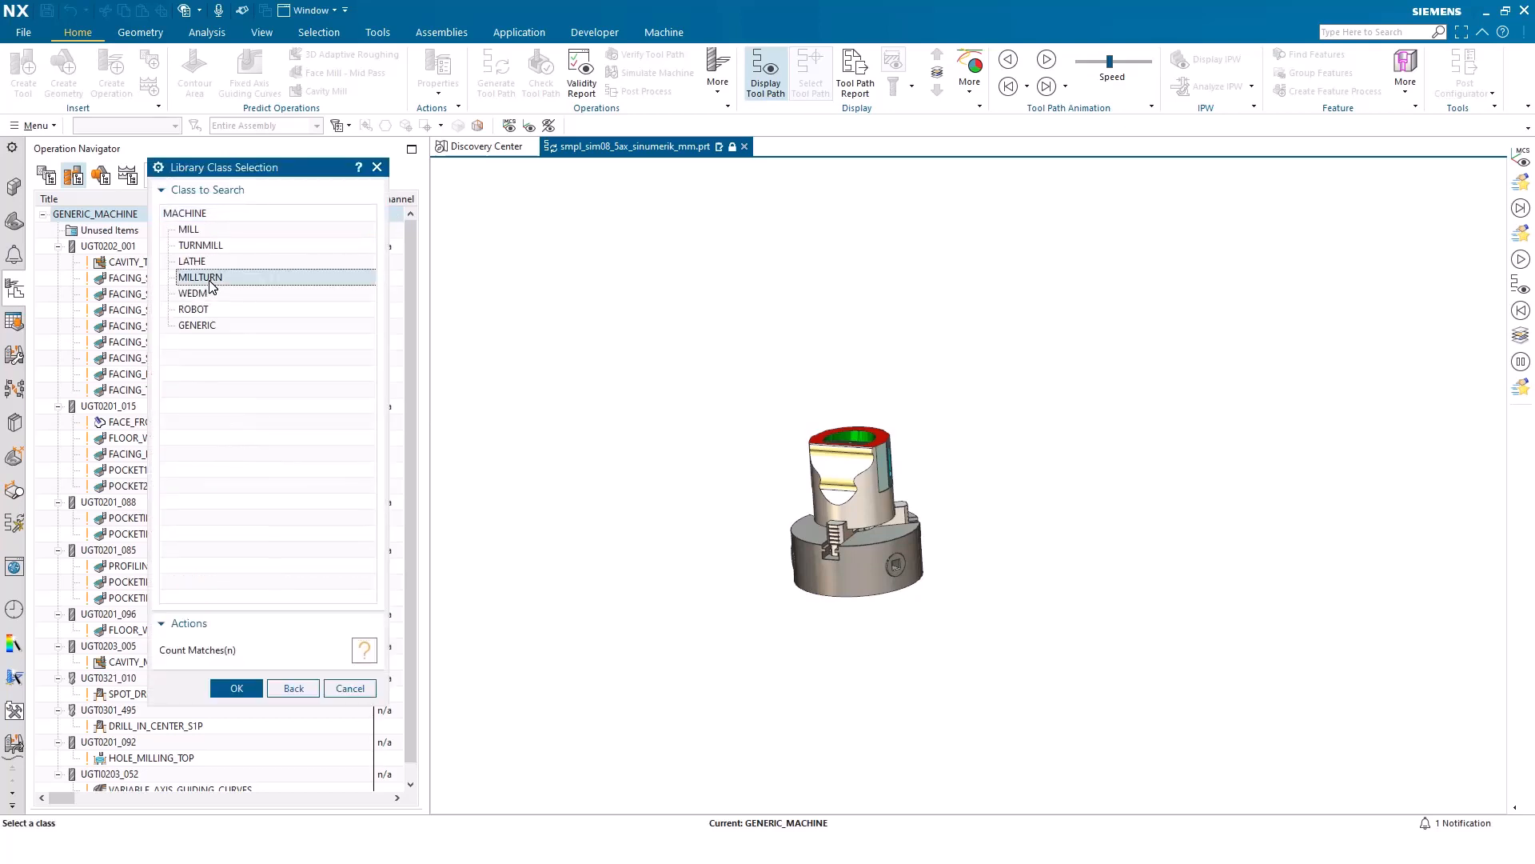
left_click(216, 293)
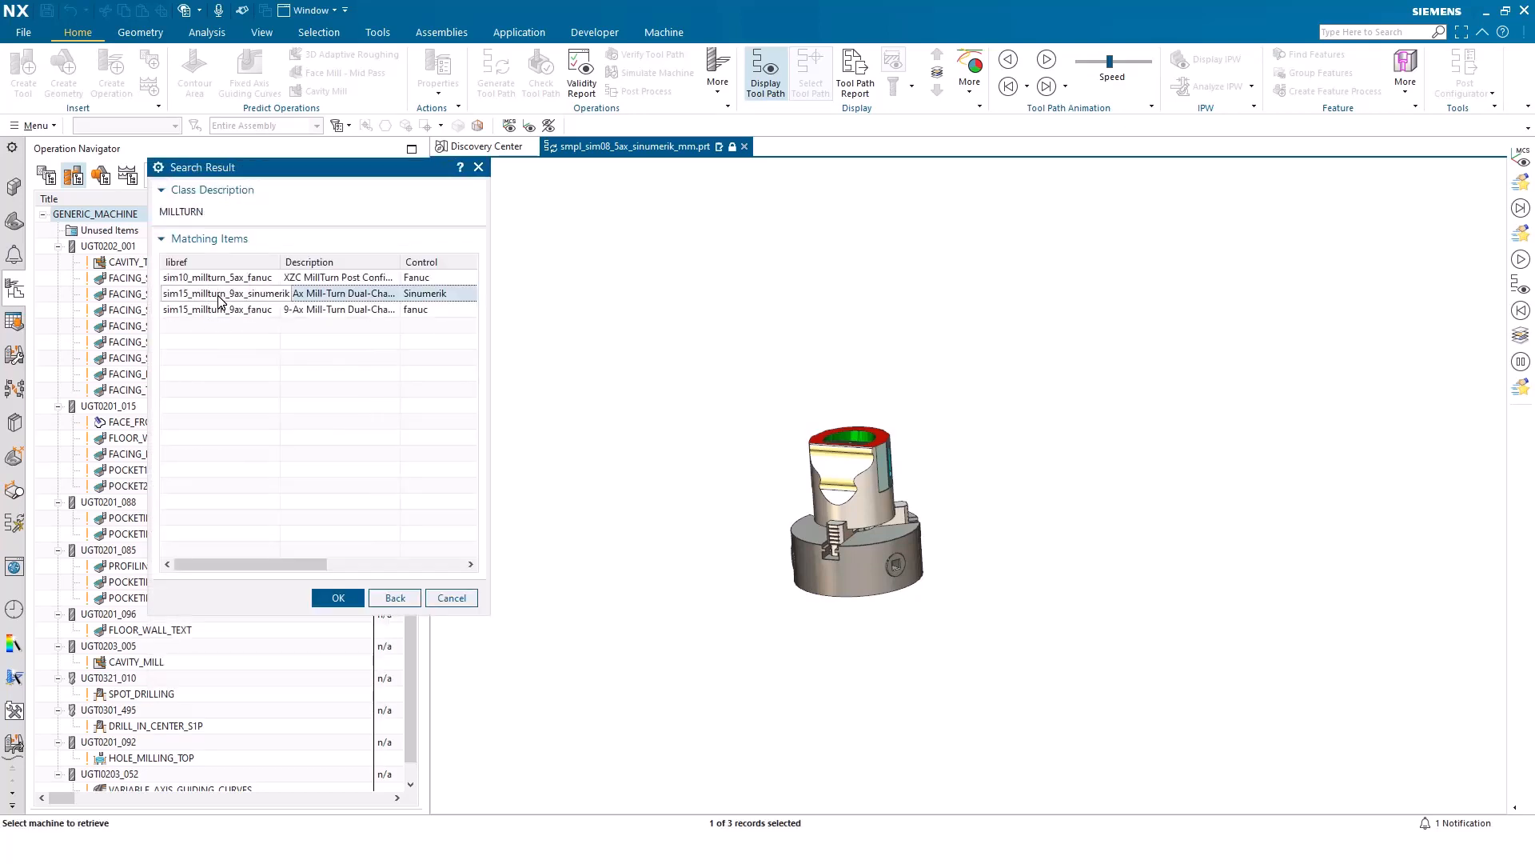
left_click(342, 598)
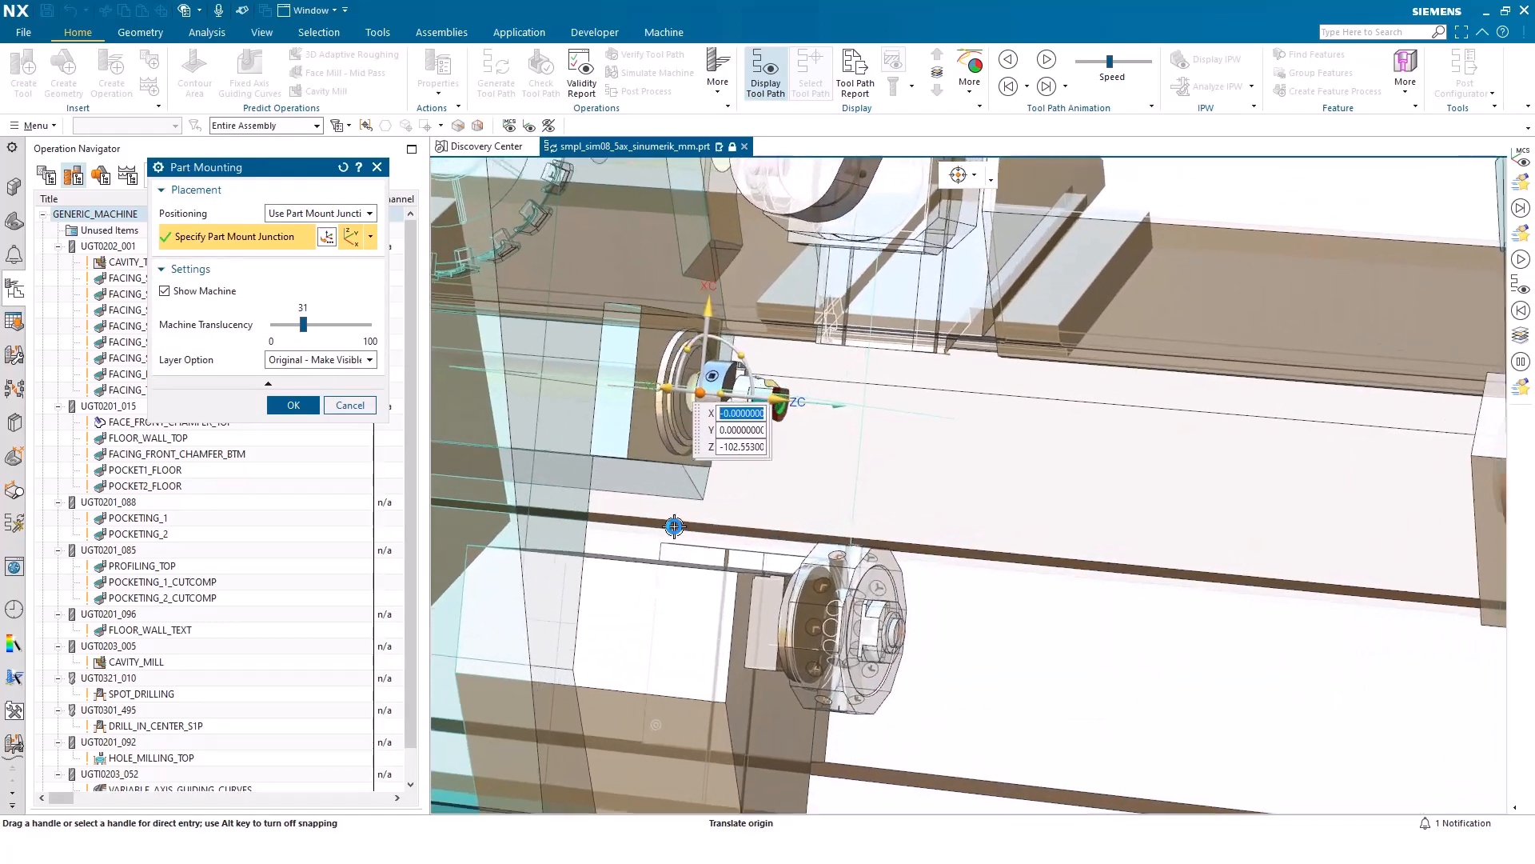
Set the mounting to Position Part on Machine, with the reference point at the bounding cylinder's top face centre
left_click(293, 213)
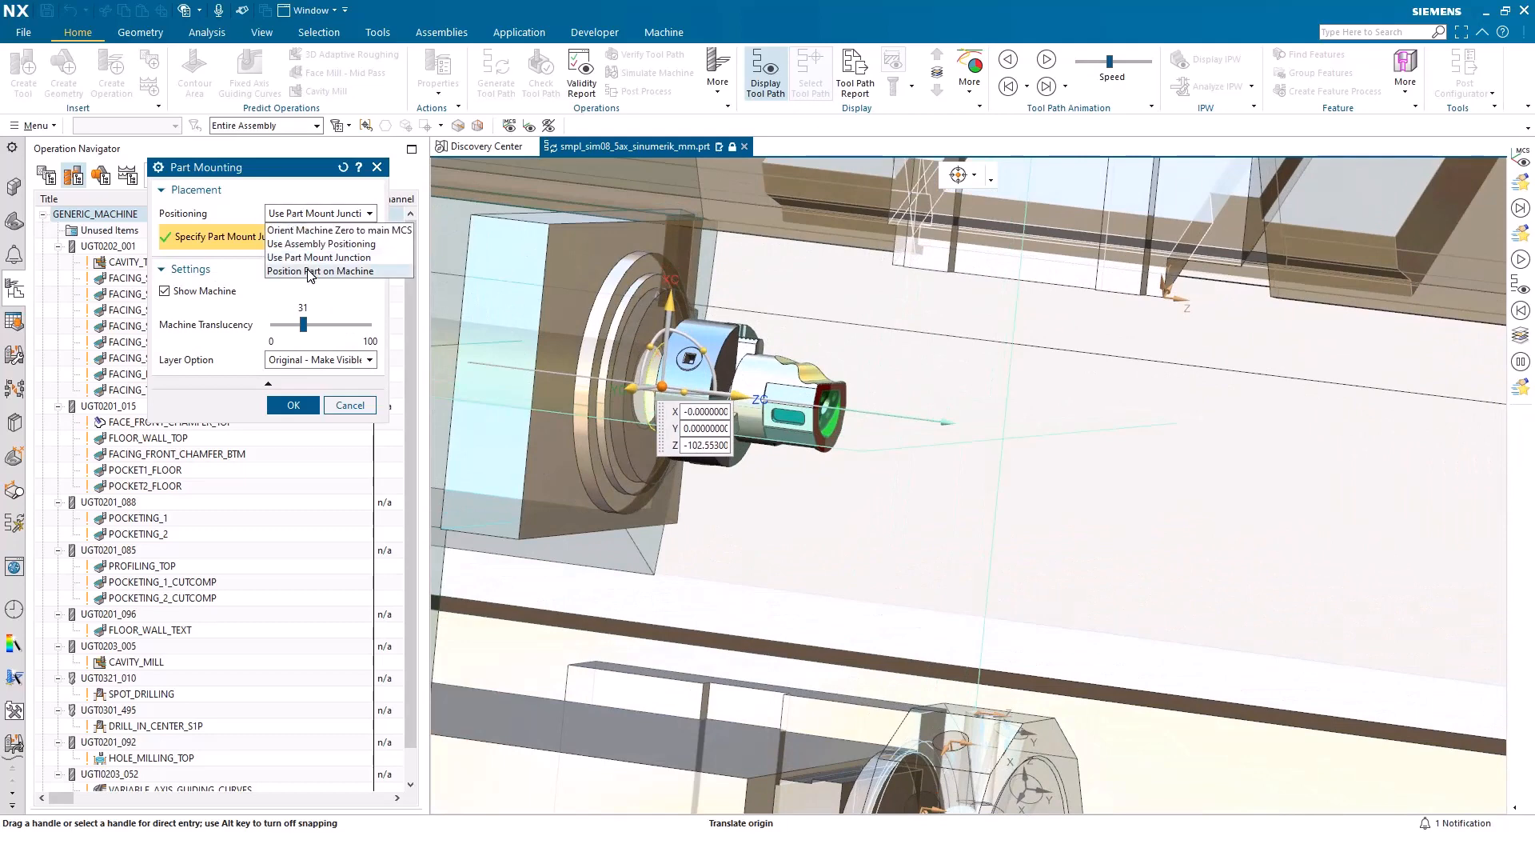
left_click(311, 266)
left_click(316, 235)
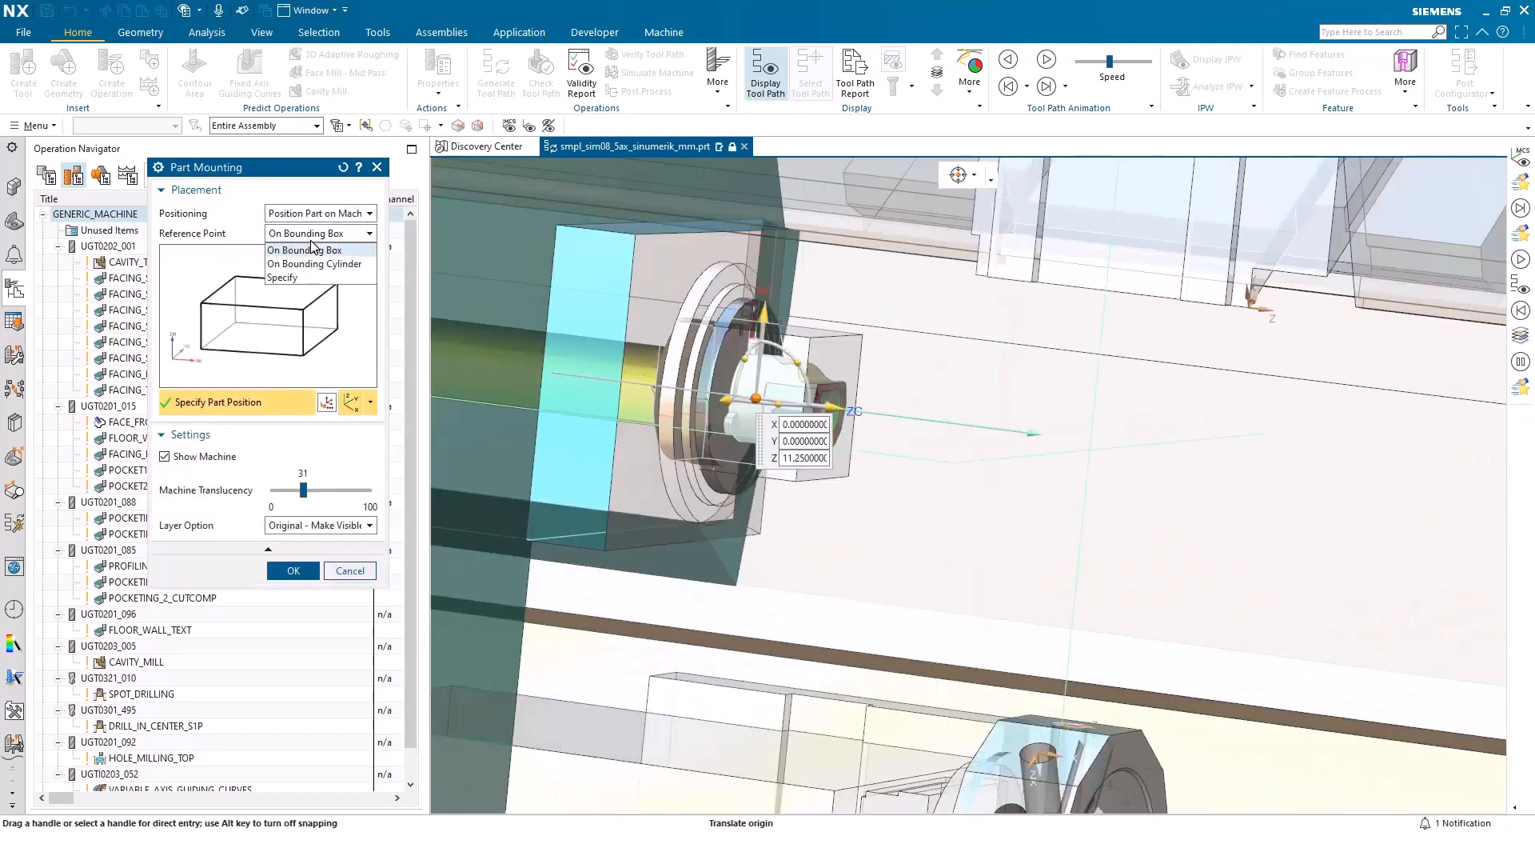
left_click(318, 270)
left_click(272, 279)
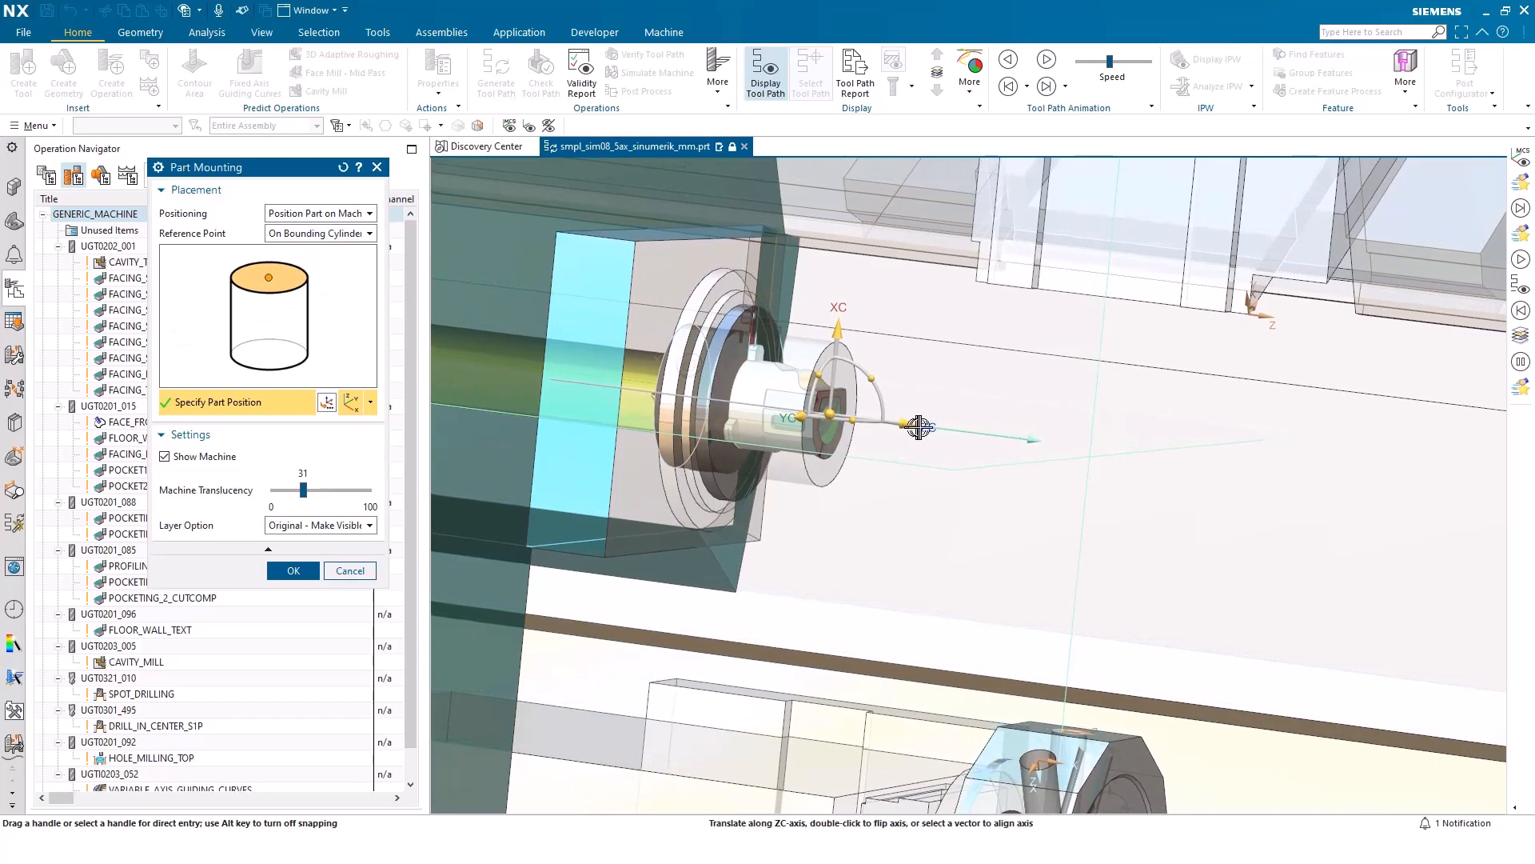
Move the part along ZC to Z 455, clear of the spindle, and place its bounding cylinder's base centre on the spindle face centre
left_click_drag(915, 426, 1197, 503)
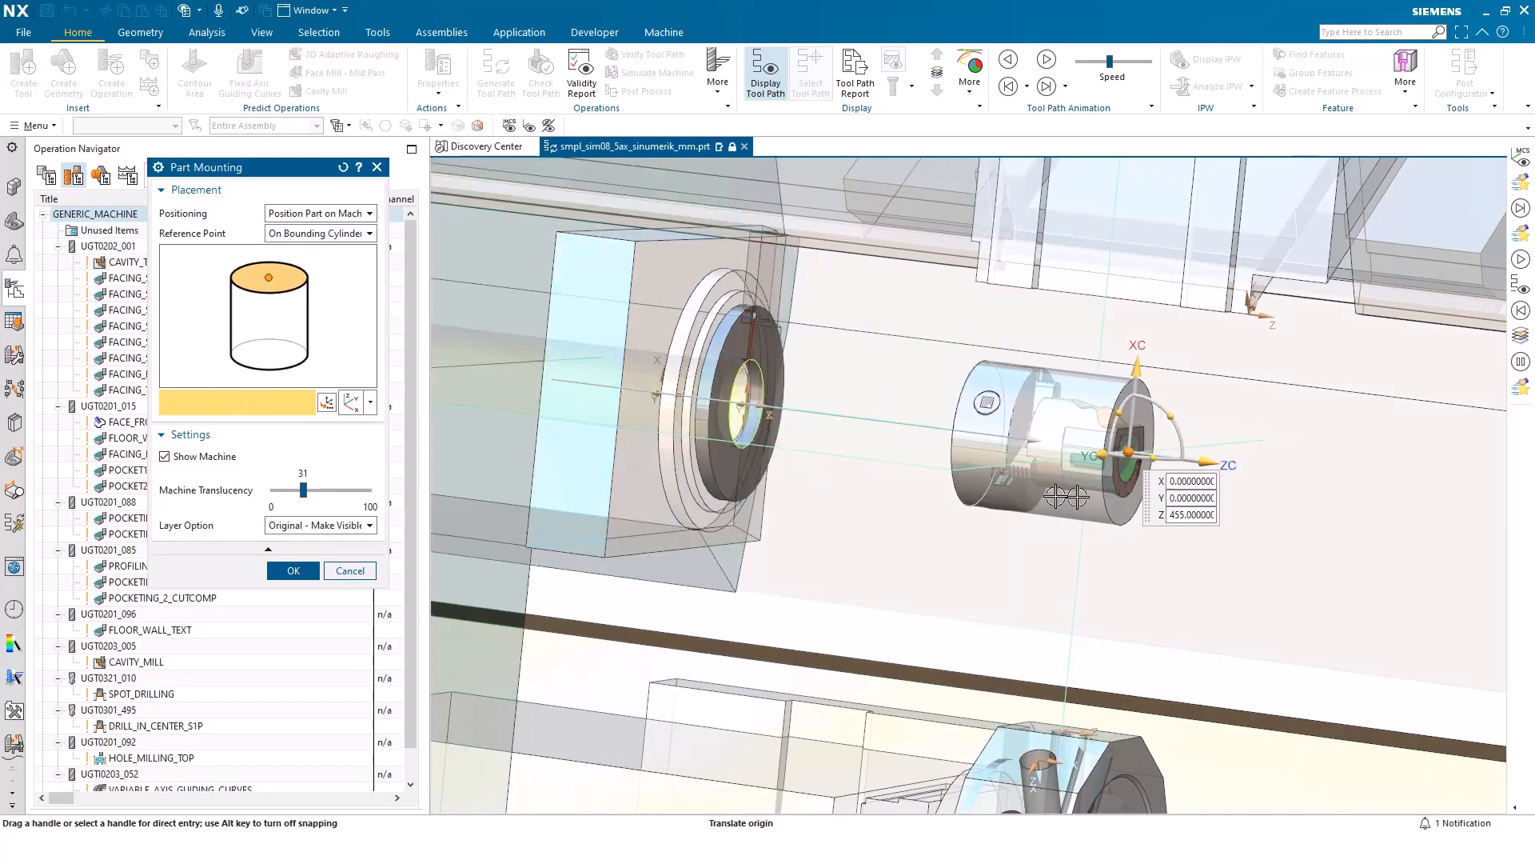
left_click(270, 354)
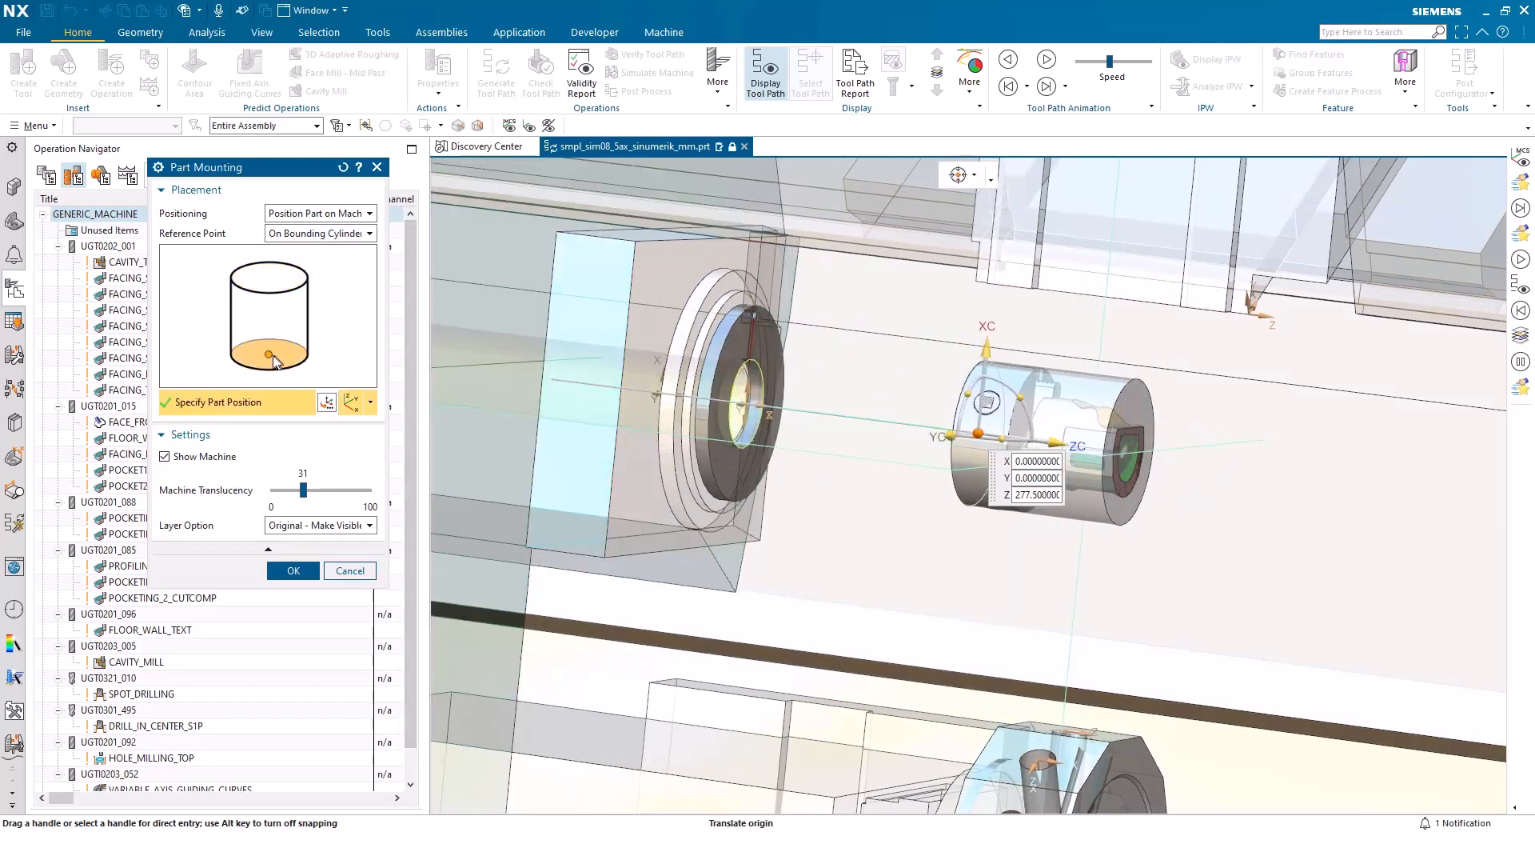
left_click(734, 324)
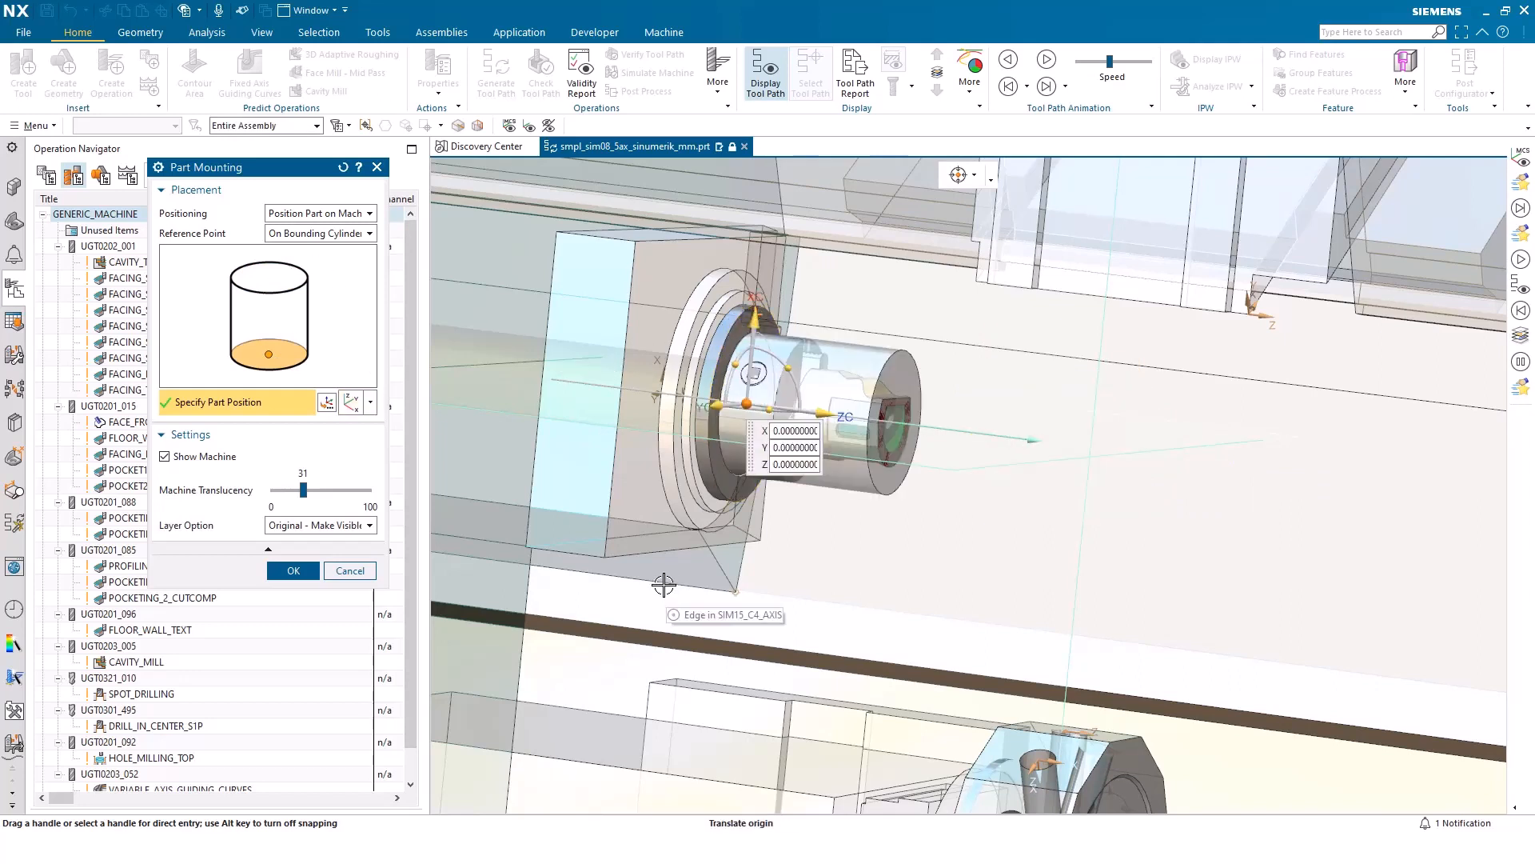
Rotate the part and chuck 110° about ZC, and accept both the part mounting and the 9-axis mill-turn machine retrieval
left_click_drag(735, 378, 716, 410)
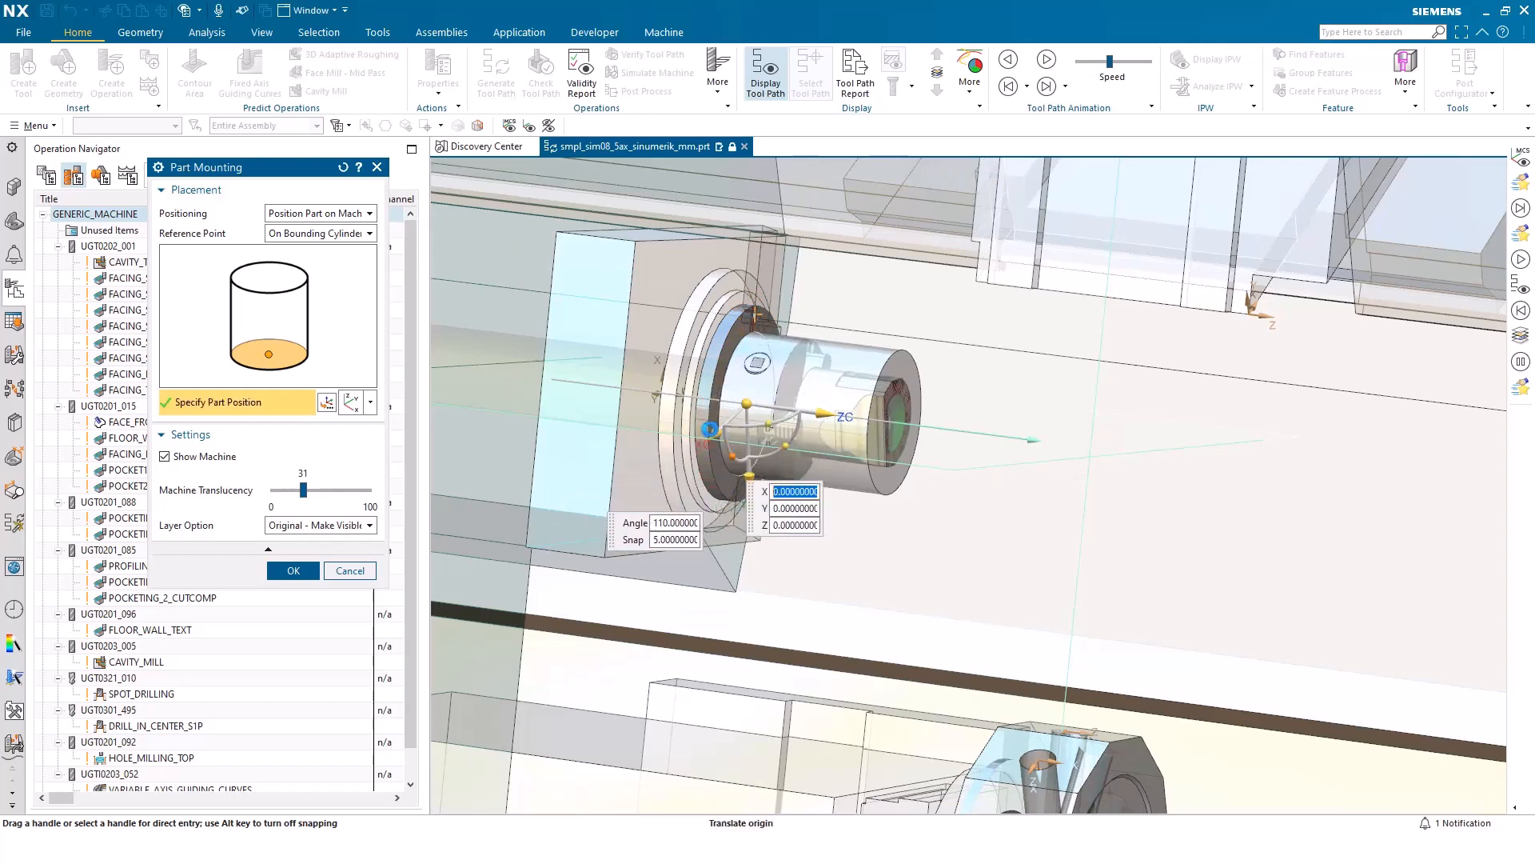
left_click(297, 570)
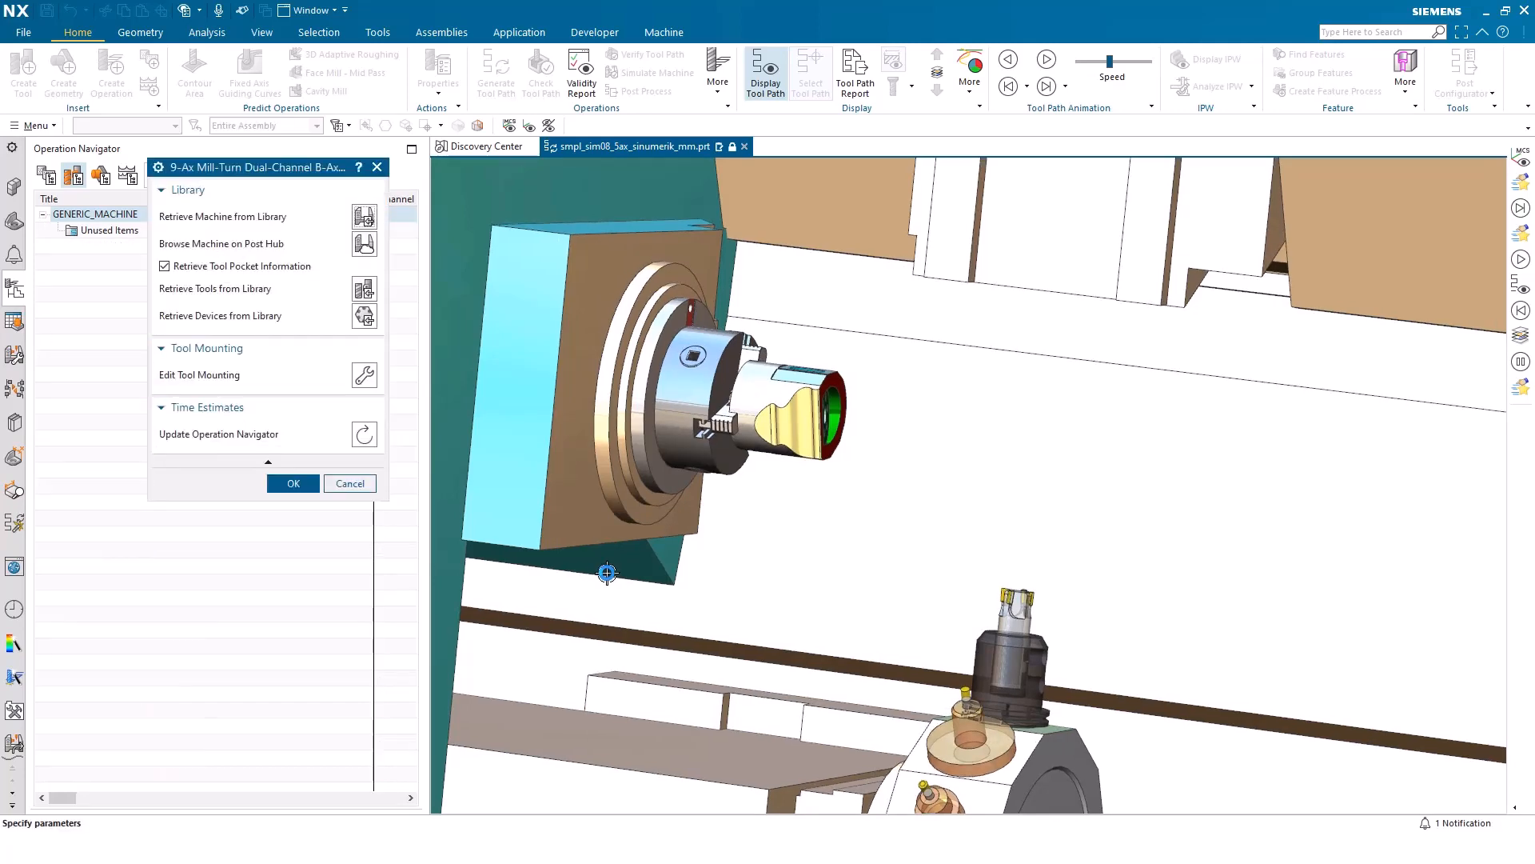
left_click(291, 482)
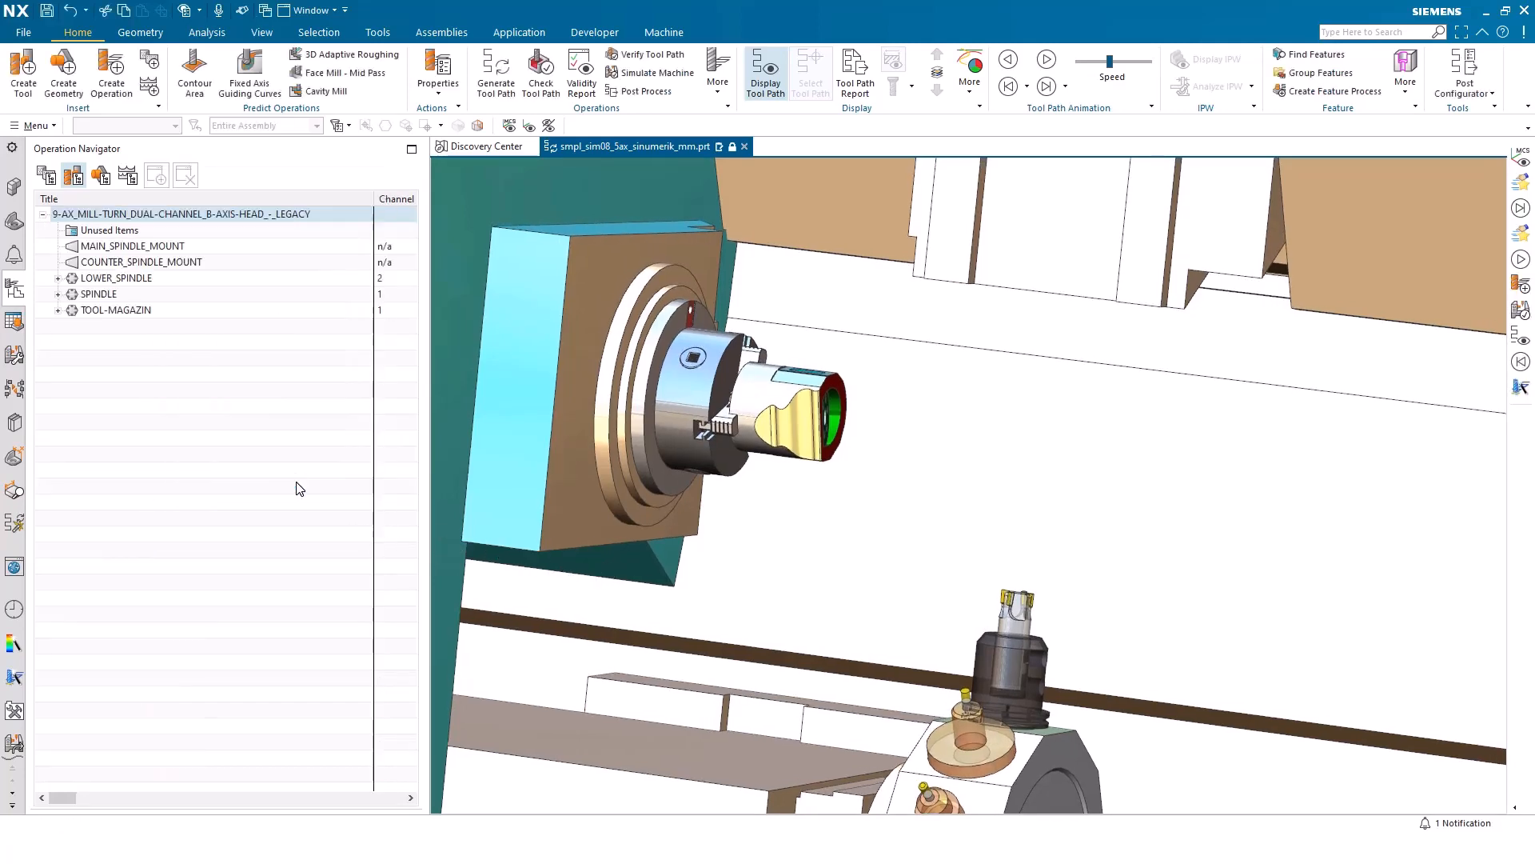